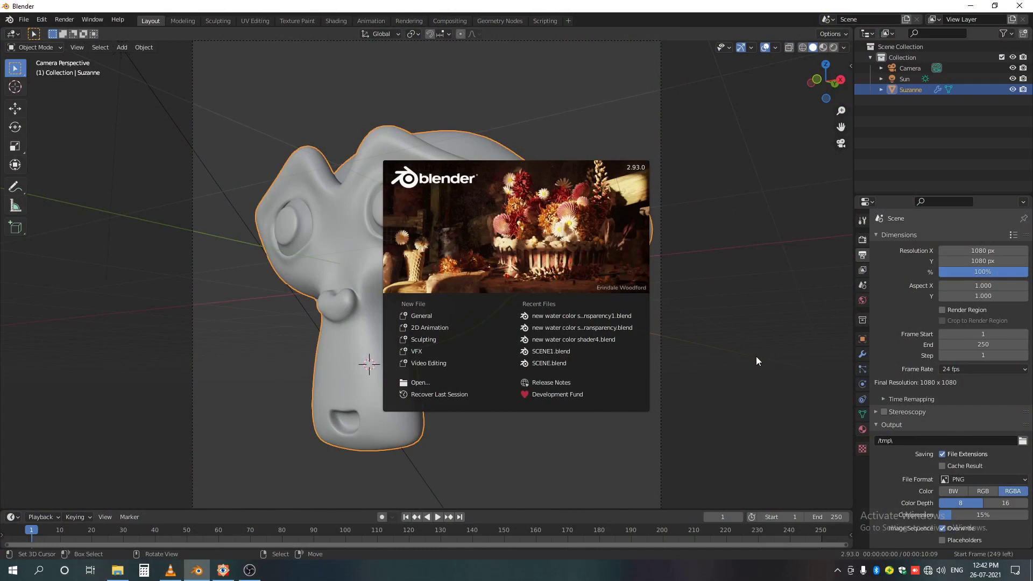
Dismiss the splash screen and inspect the camera and sun placement around the monkey head, returning to the camera view
click(757, 356)
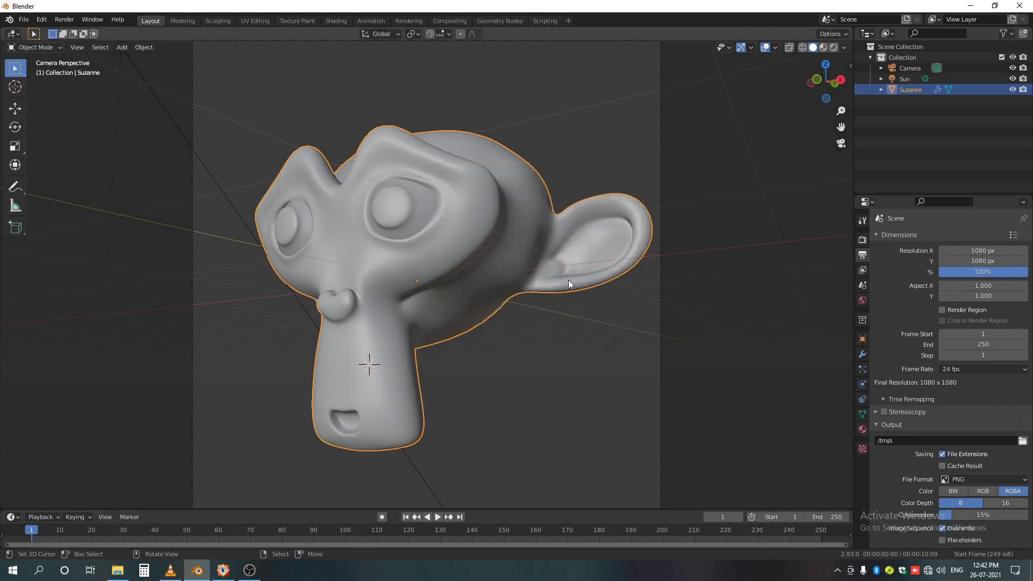
middle_drag(568, 280, 473, 379)
scroll(560, 338, down, 4)
click(698, 364)
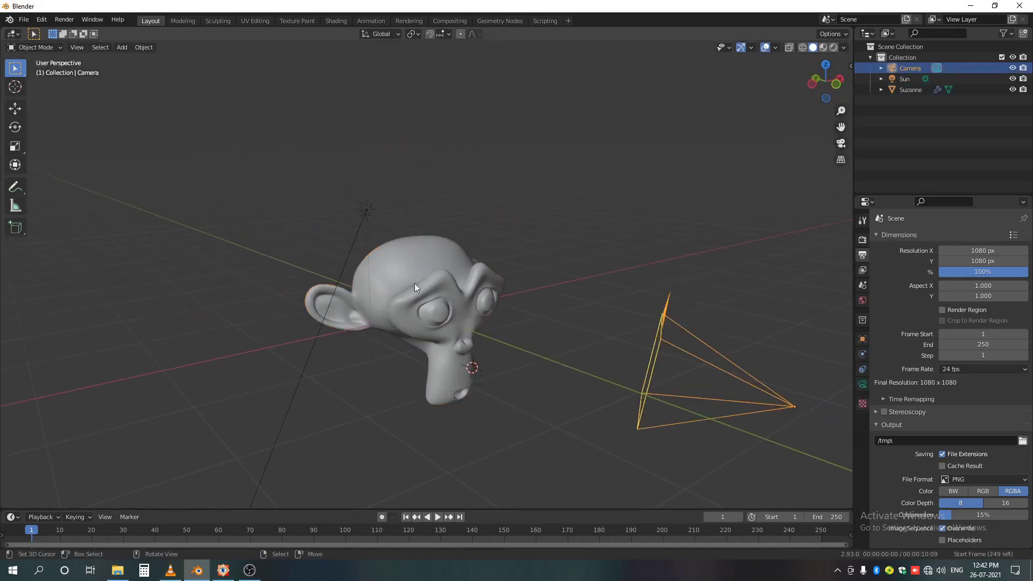
click(362, 231)
key(KP_0)
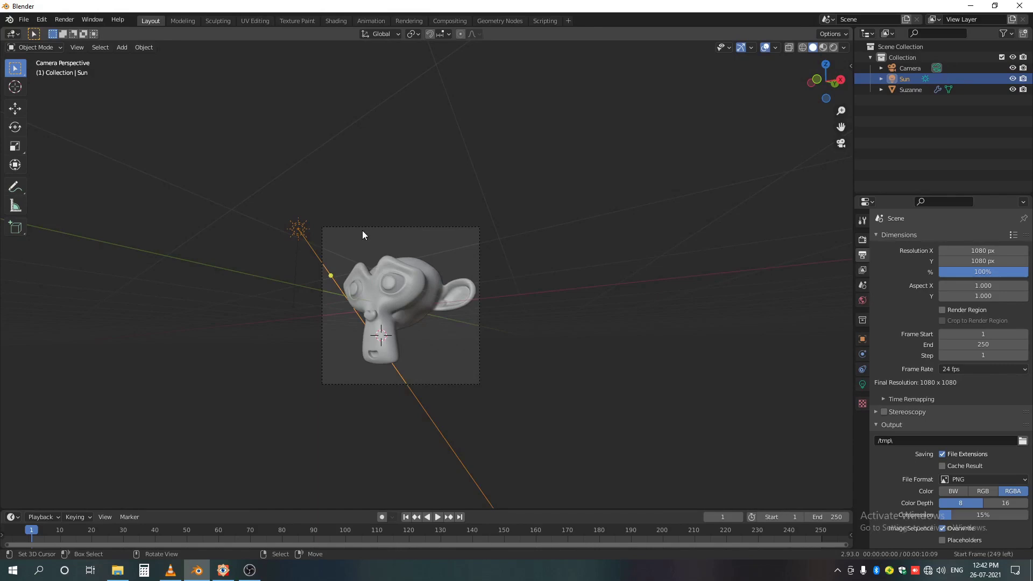
key(Home)
Switch to the Shading workspace and display the World shader nodes
click(331, 21)
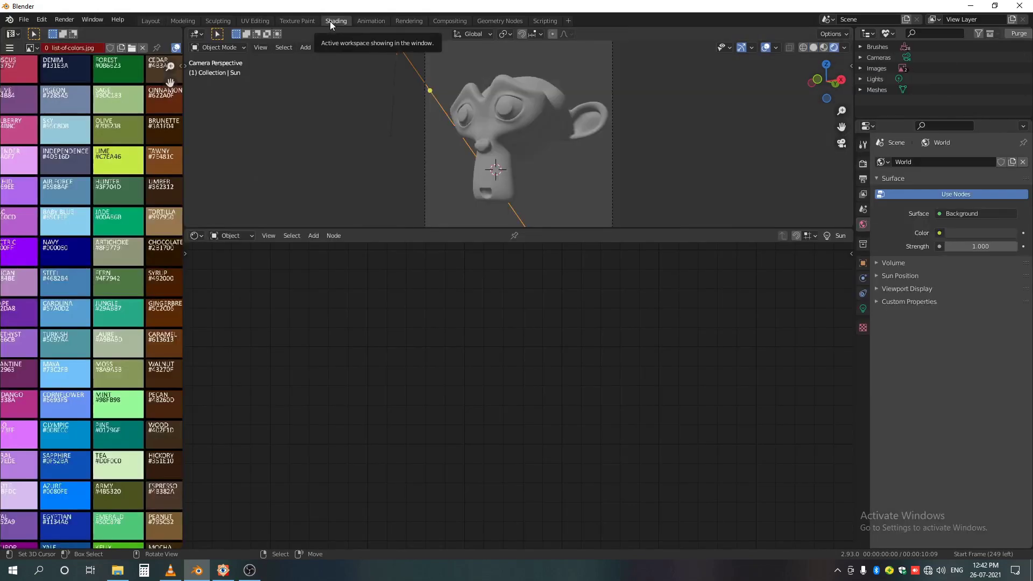
click(231, 236)
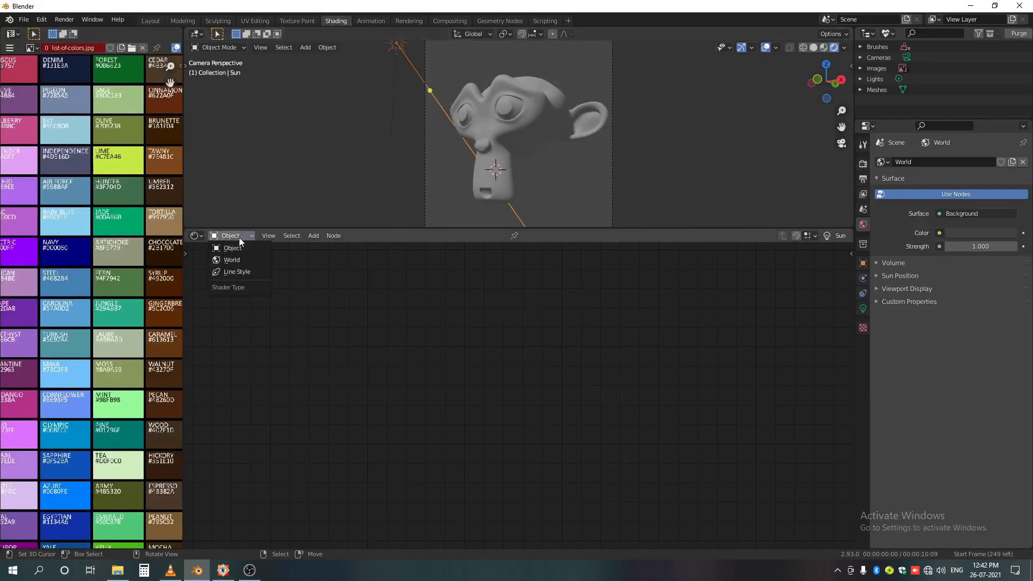
click(235, 260)
ctrl+scroll(466, 388, left, 8)
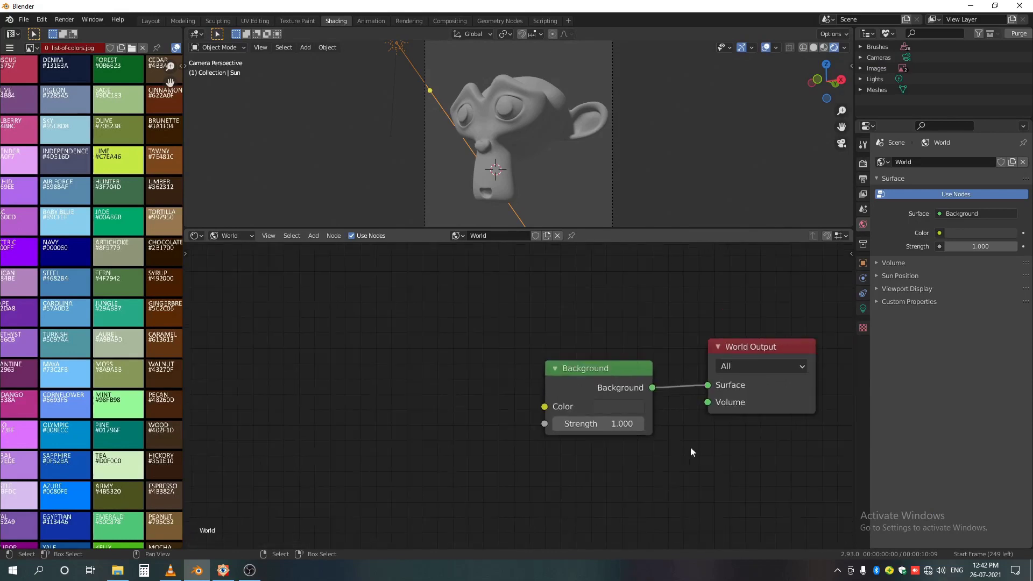
Add an Image Texture node and link its Color output to the Background node's Color input
key(shift+a)
text(ima)
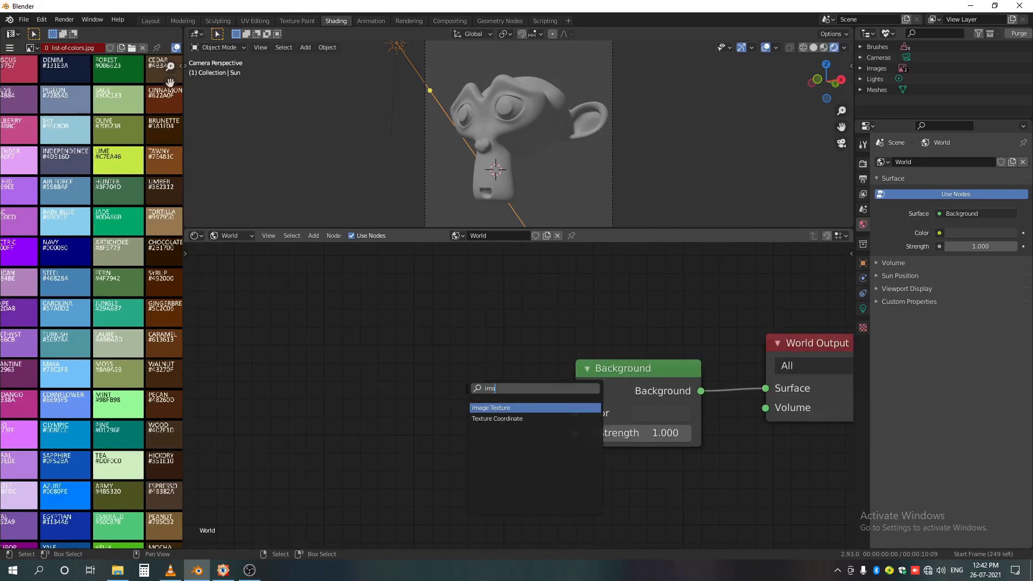
key(Return)
click(253, 293)
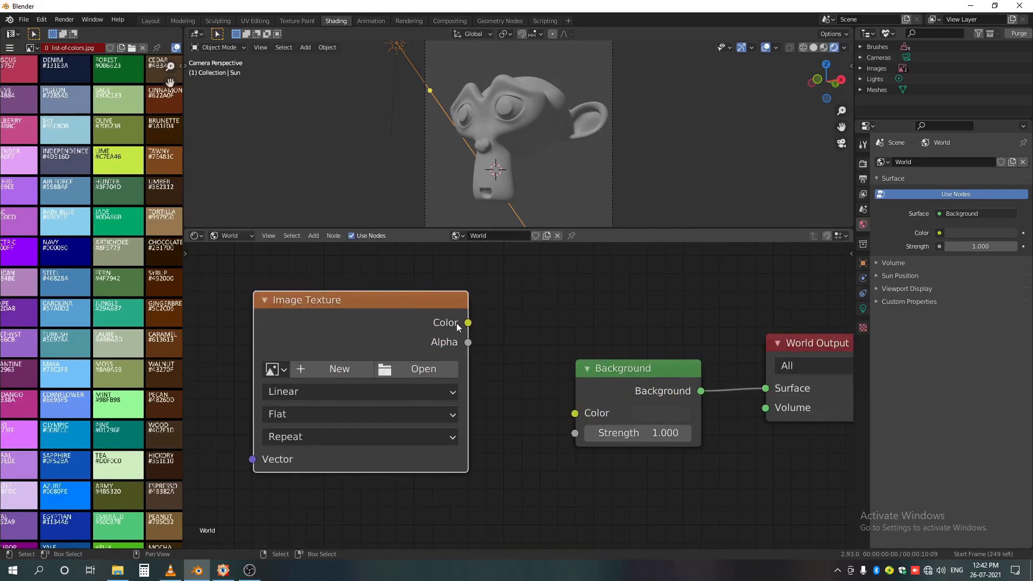
drag(468, 322, 574, 413)
Add Texture Coordinate and Mapping nodes to the Image Texture, and feed the Window output into the Mapping vector
middle_drag(478, 457, 741, 465)
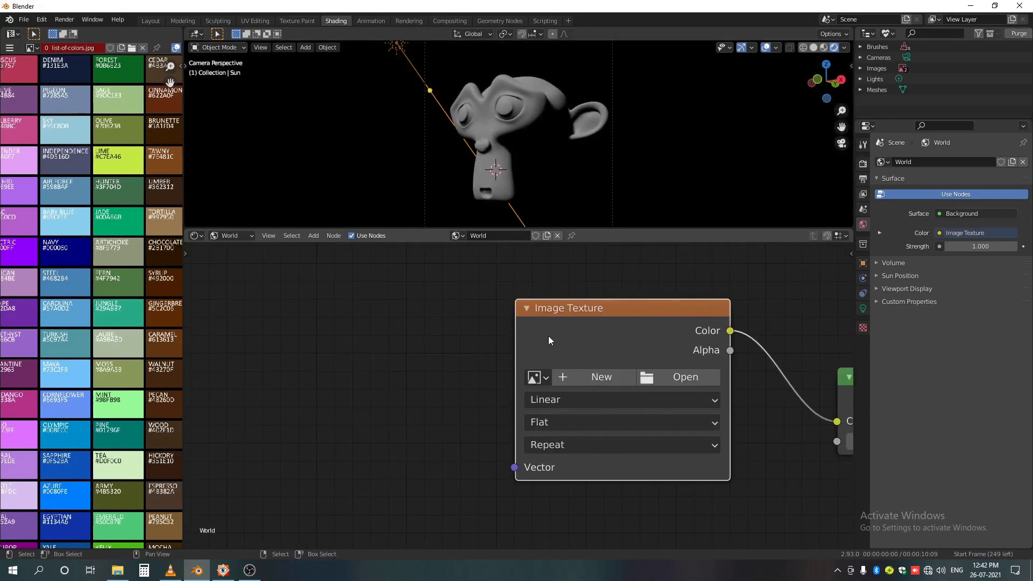
scroll(549, 339, down, 2)
key(ctrl+t)
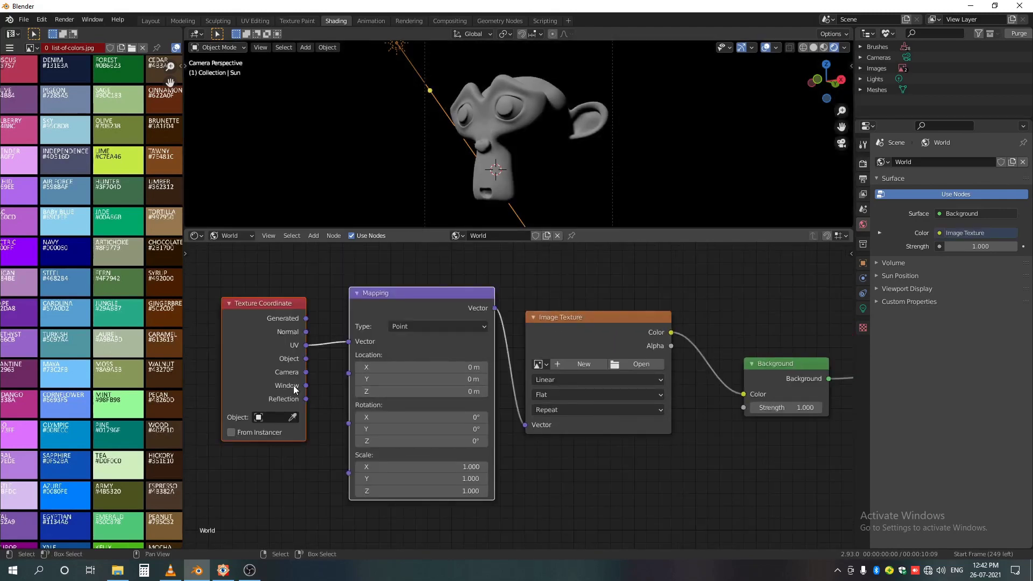
drag(306, 386, 315, 381)
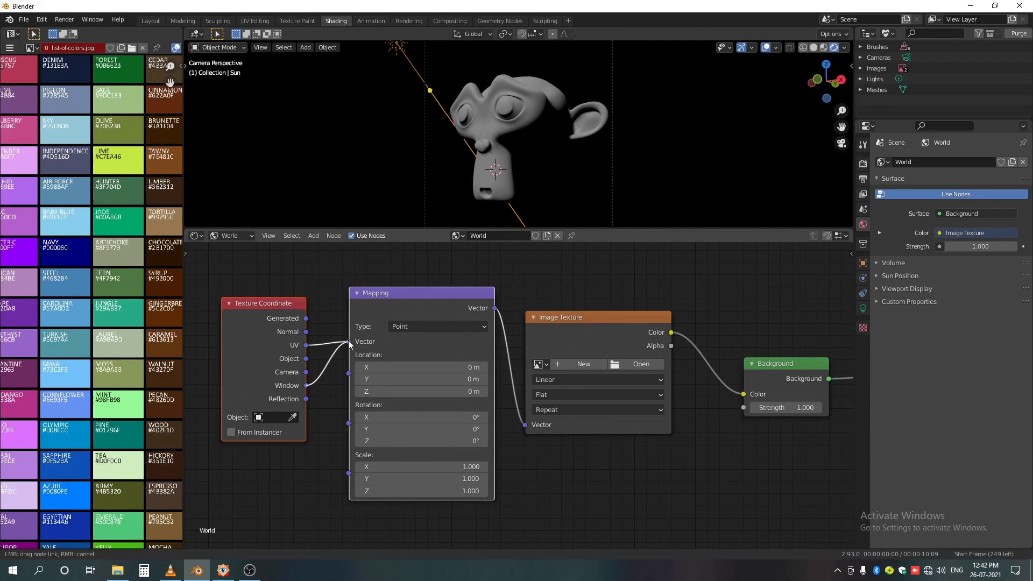
drag(348, 340, 349, 341)
Insert a ColorRamp between the Image Texture and Background nodes, and assign the design-space-paper-textured-background image to the texture
middle_drag(625, 445, 373, 463)
key(shift+a)
text(st-of-)
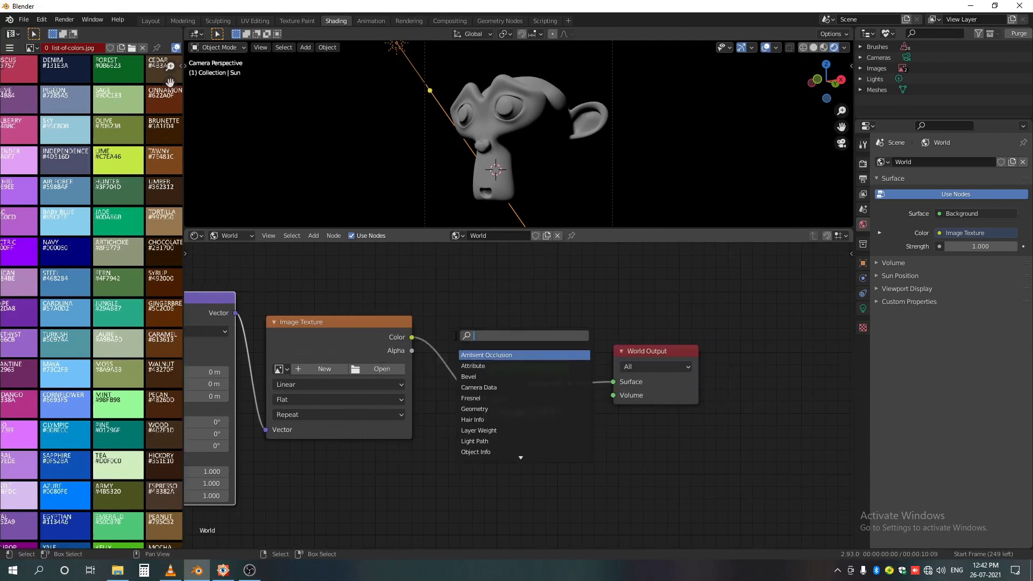
text(color)
key(Return)
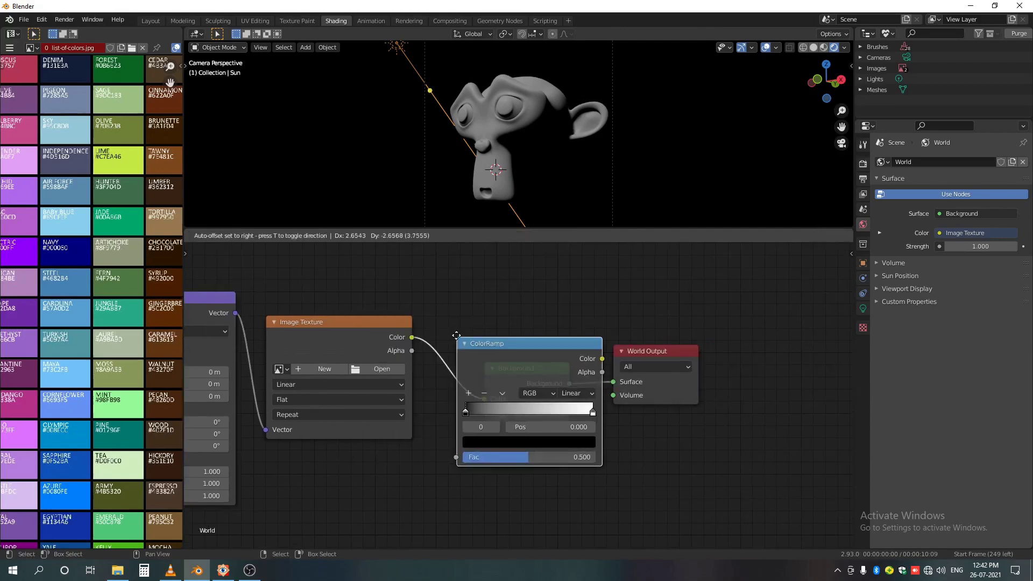
click(432, 317)
click(281, 370)
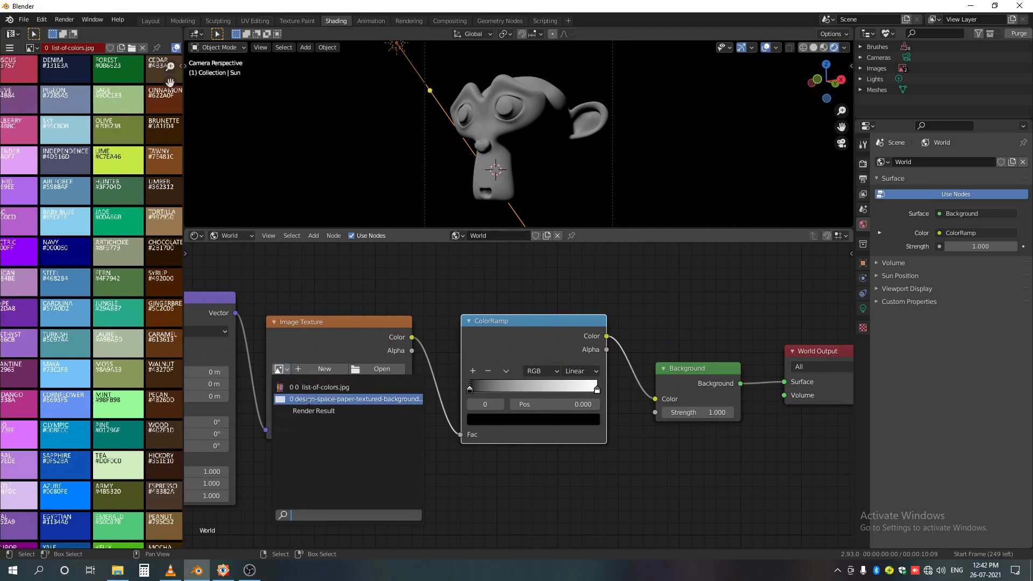
click(333, 399)
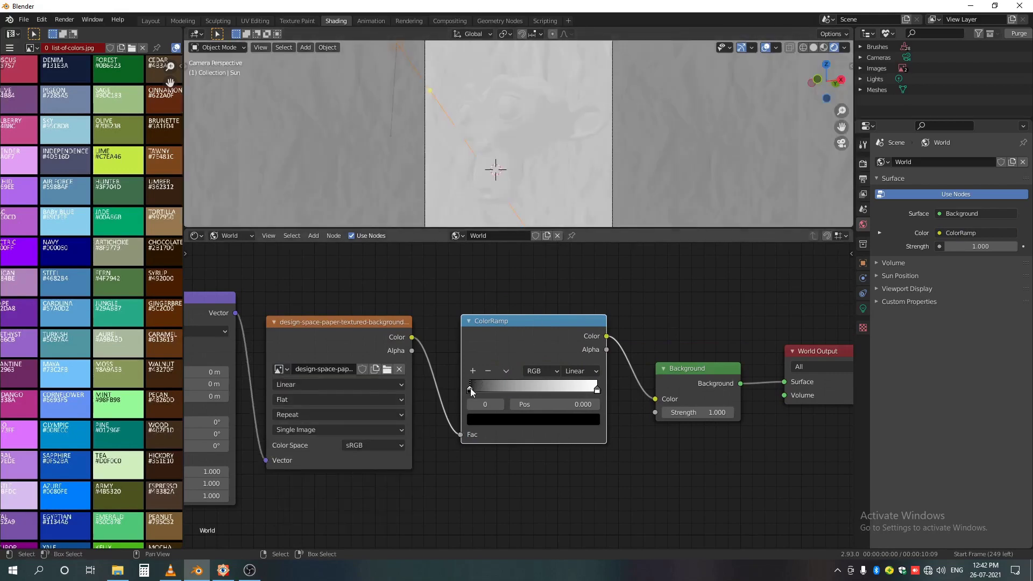
Set the ColorRamp's black stop to position 0.2 and its white stop to 0.85
drag(470, 391, 492, 393)
click(538, 404)
text(0.2)
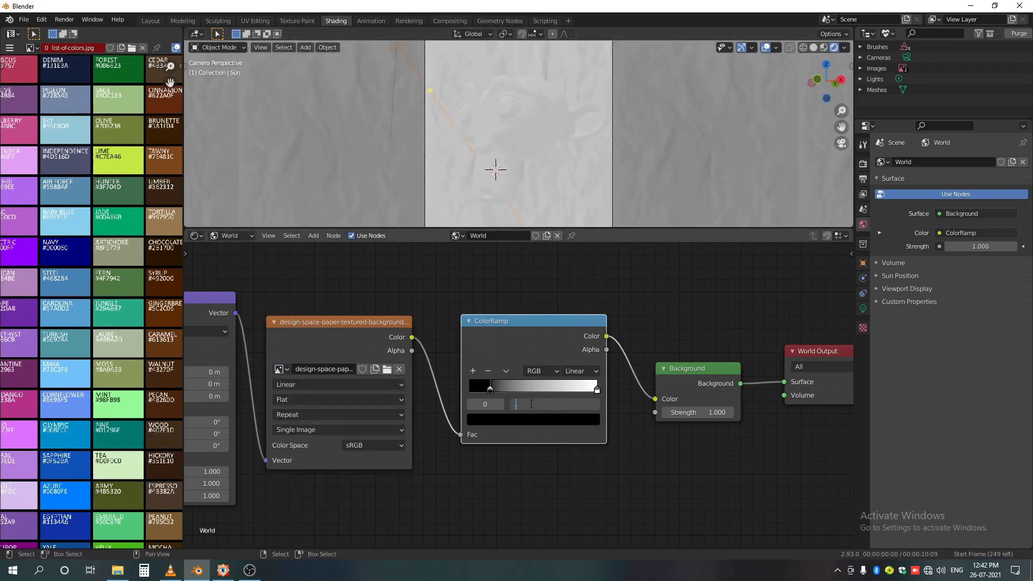
key(Return)
click(598, 389)
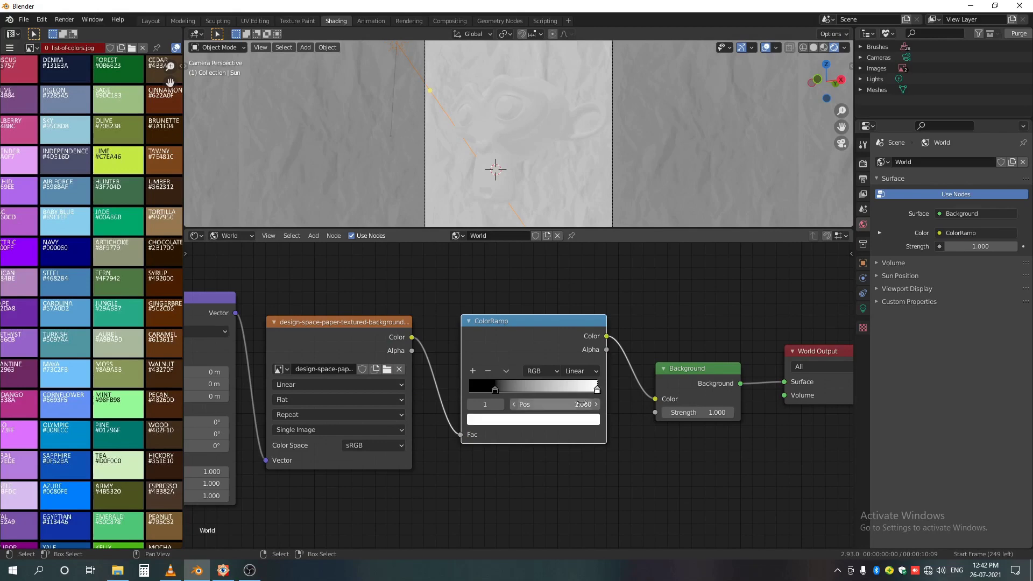
click(583, 403)
text(.85)
key(Return)
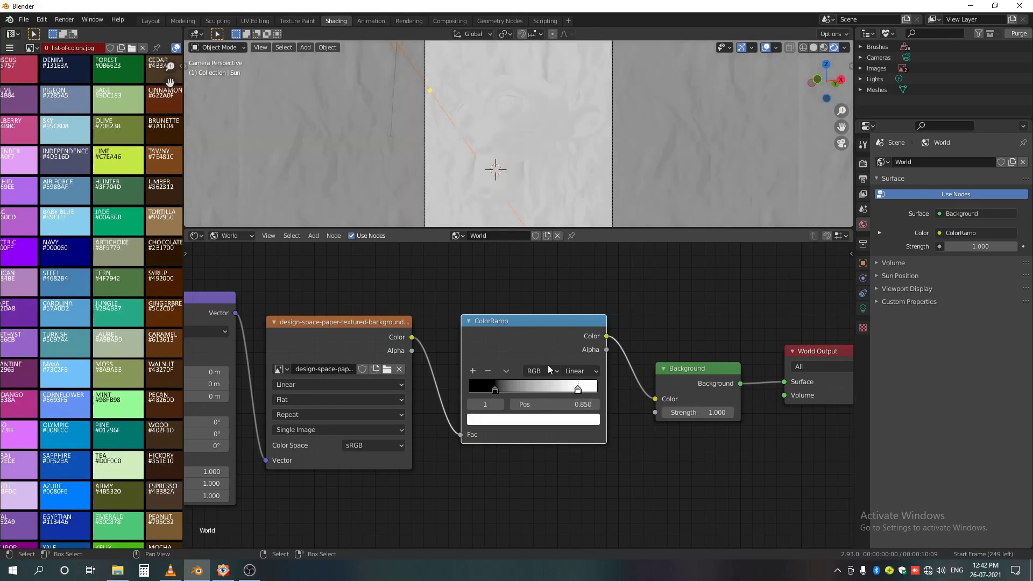
Insert a MixRGB node between the ColorRamp and the Background node
middle_drag(561, 282, 575, 324)
scroll(512, 334, down, 3)
middle_drag(591, 369, 475, 398)
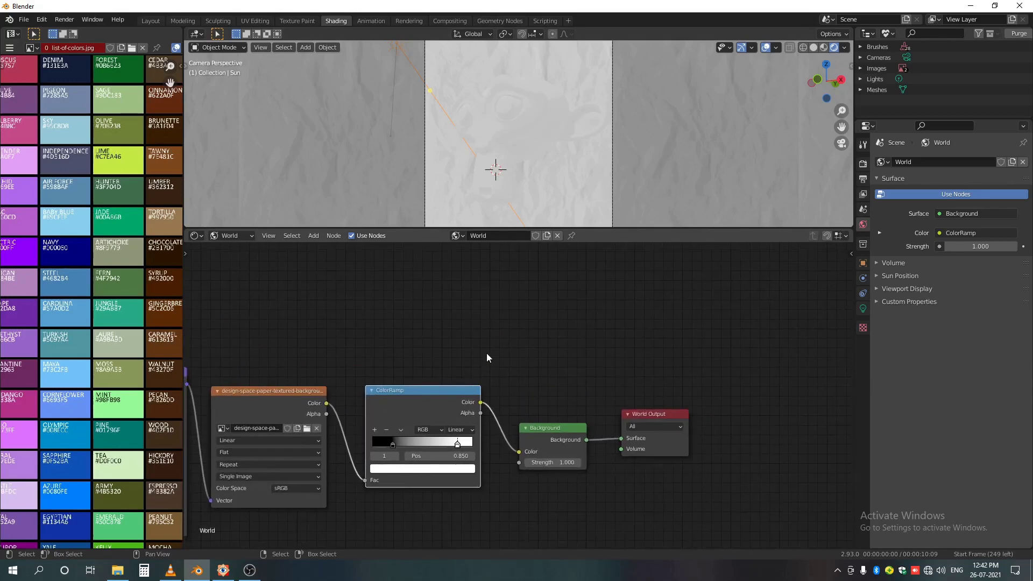
key(shift+a)
click(487, 353)
text(mix)
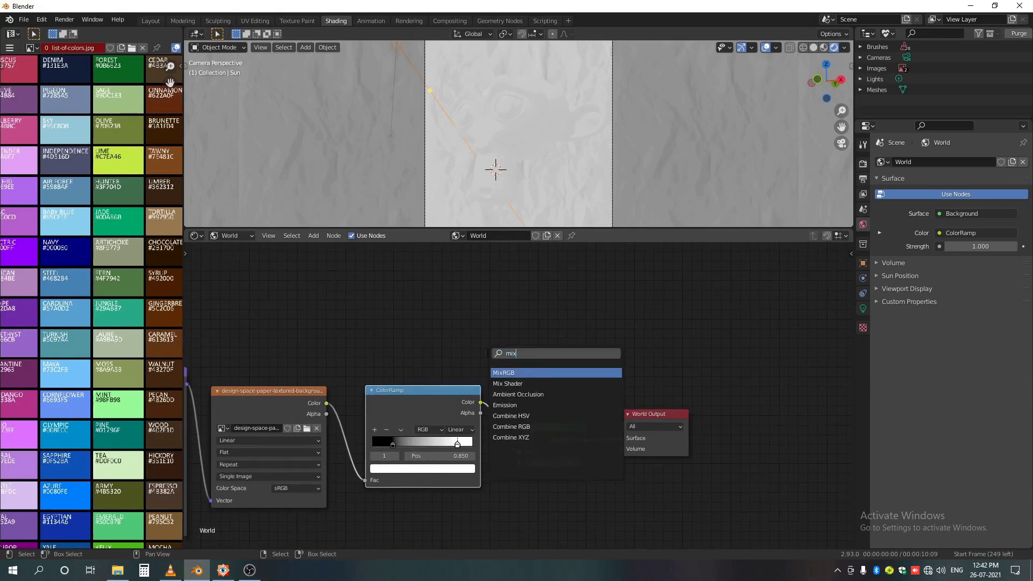
key(Return)
click(486, 353)
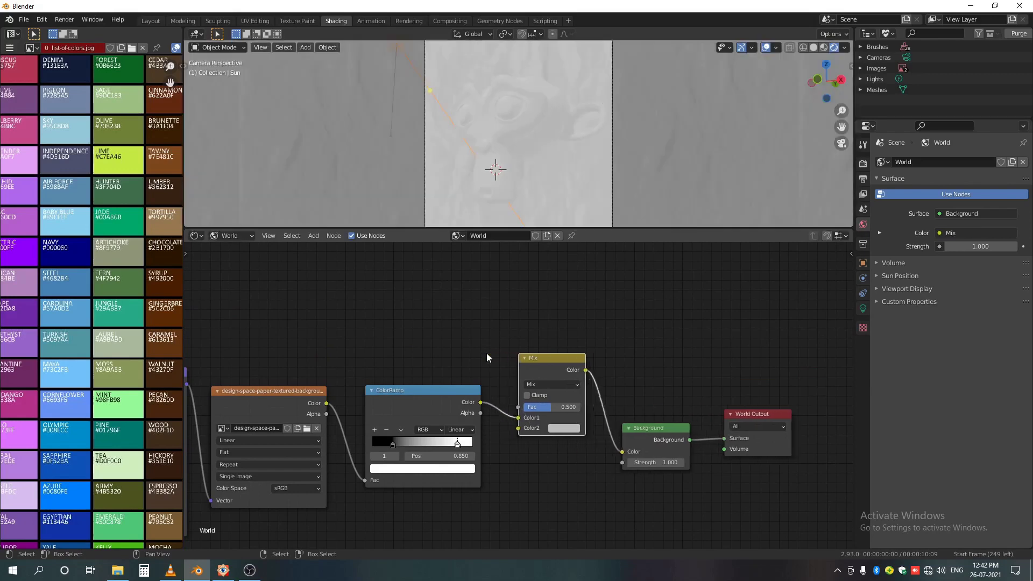
Add a Light Path node, link Is Camera Ray to the Mix factor, and route the ColorRamp color into Color2
key(shift+a)
click(432, 317)
text(ligh)
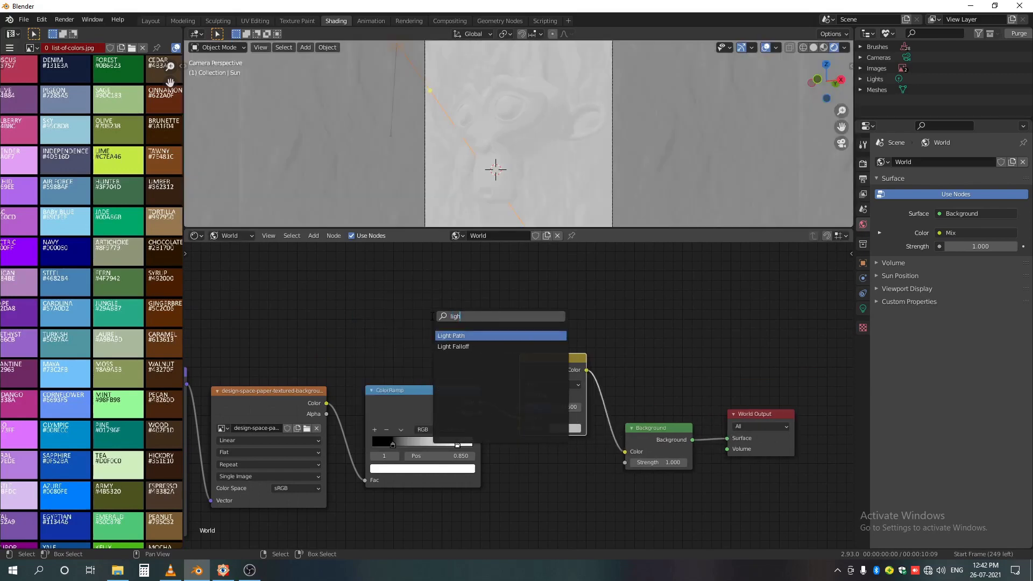
key(Return)
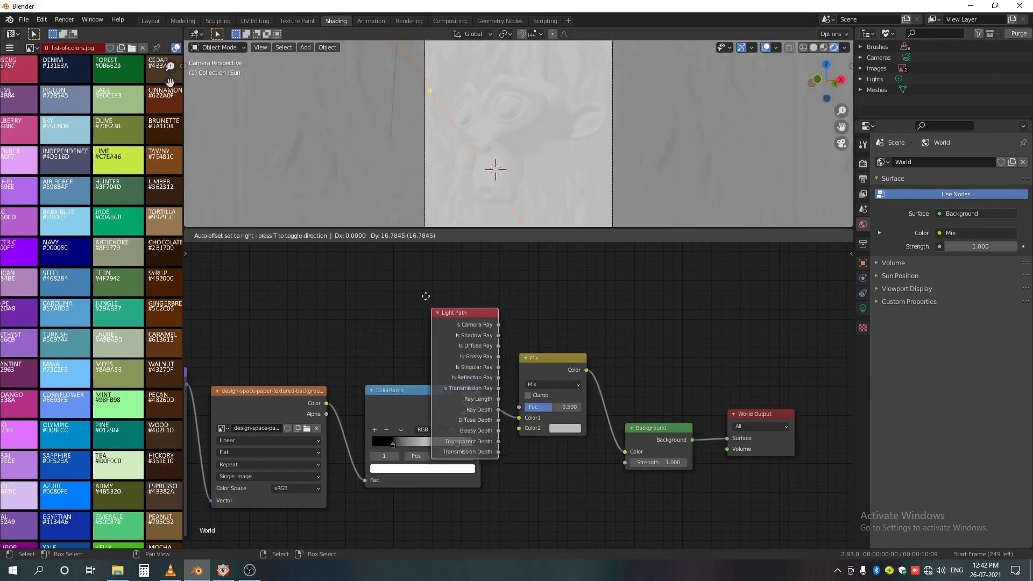
click(410, 523)
middle_drag(473, 257, 464, 300)
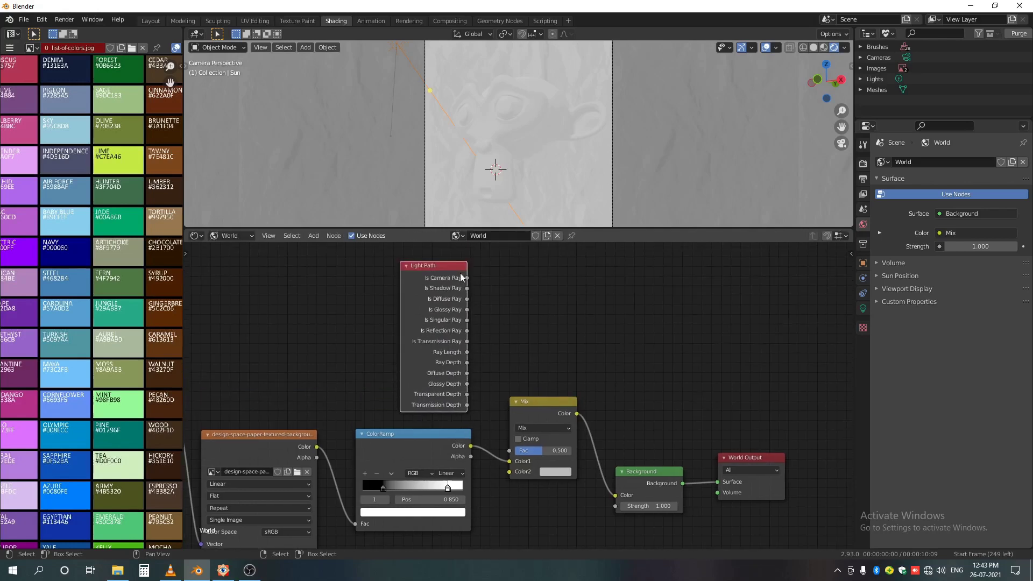
mouse_move(467, 278)
mouse_down()
mouse_move(487, 399)
mouse_move(518, 470)
mouse_move(509, 468)
mouse_up()
Set the Mix node's Color1 to black
click(554, 461)
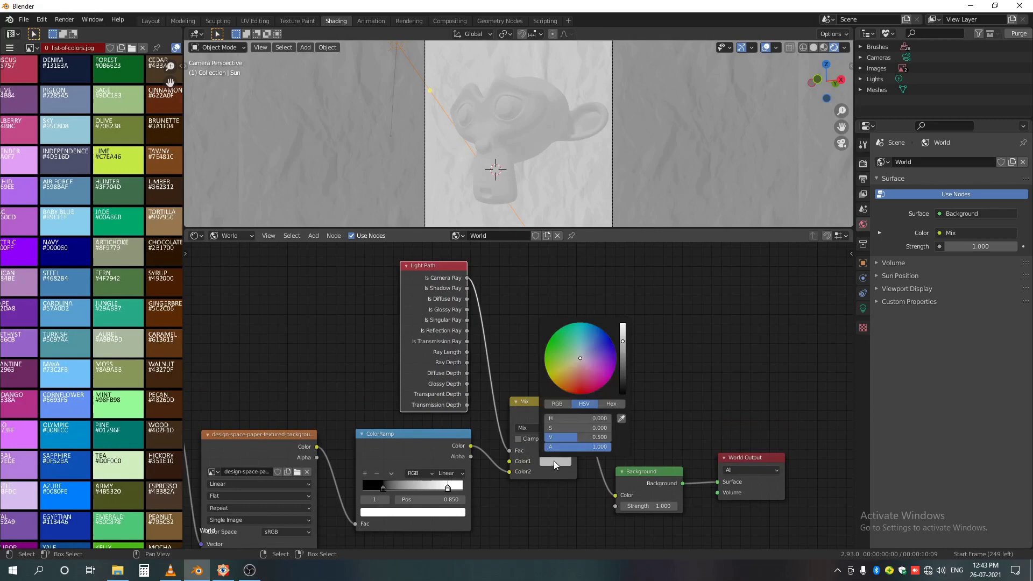
click(556, 462)
drag(630, 349, 692, 367)
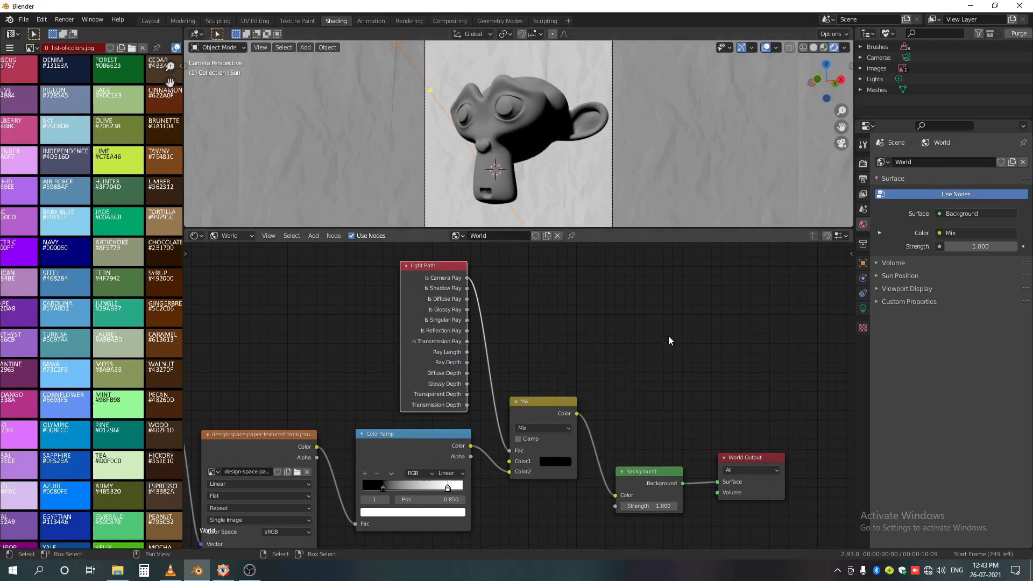
Select and copy the world's Texture Coordinate, Mapping, Image Texture and ColorRamp nodes
key(ctrl+t)
key(Home)
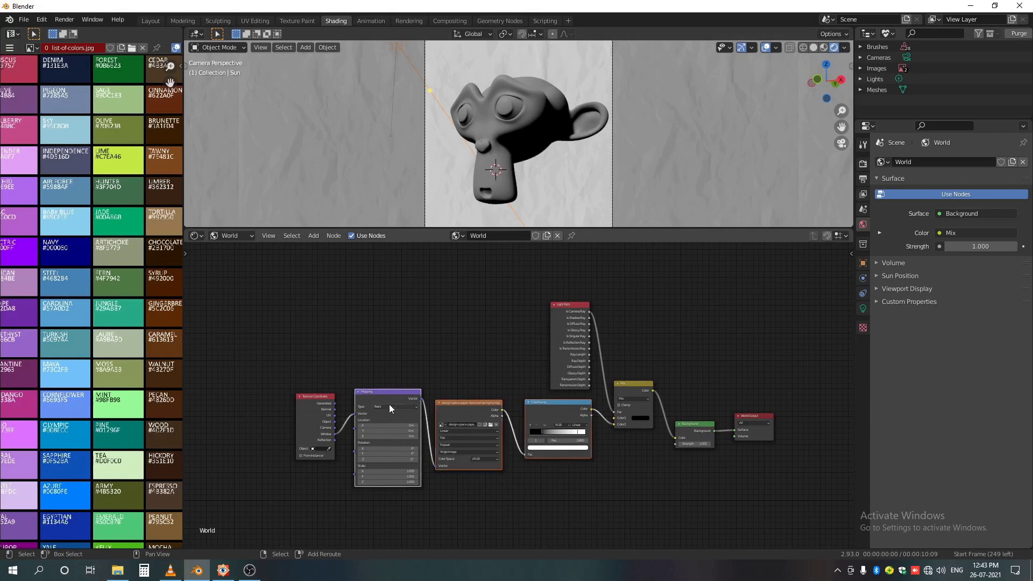
shift+click(312, 403)
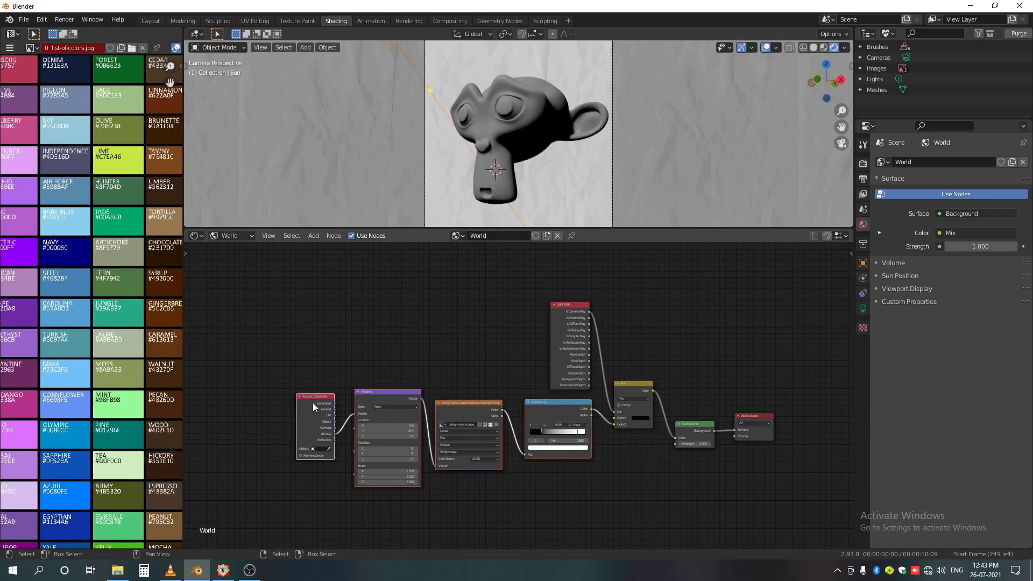
Switch to the object shader nodes of Suzanne and delete the Principled BSDF from its material
click(230, 237)
click(231, 246)
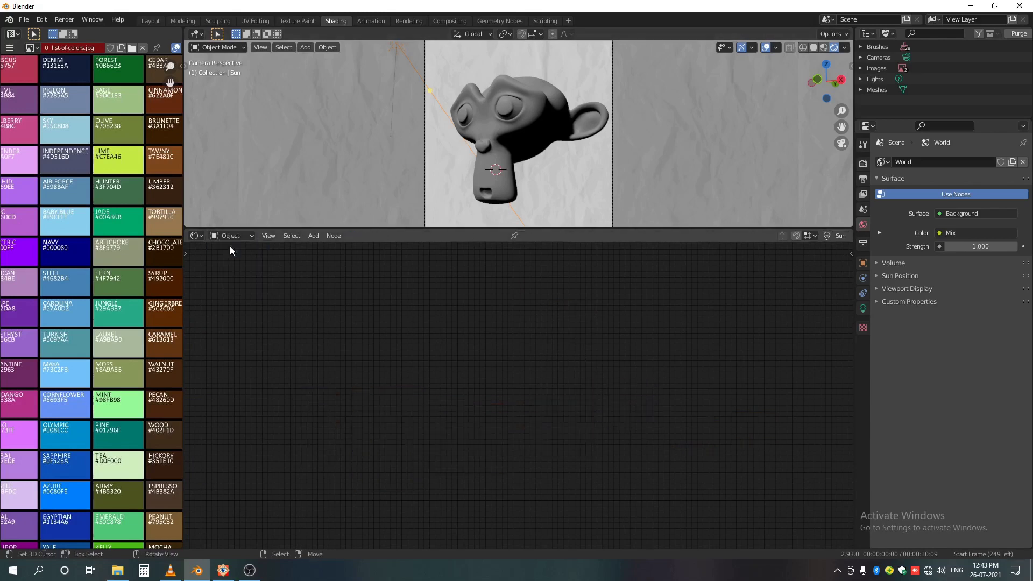
click(495, 180)
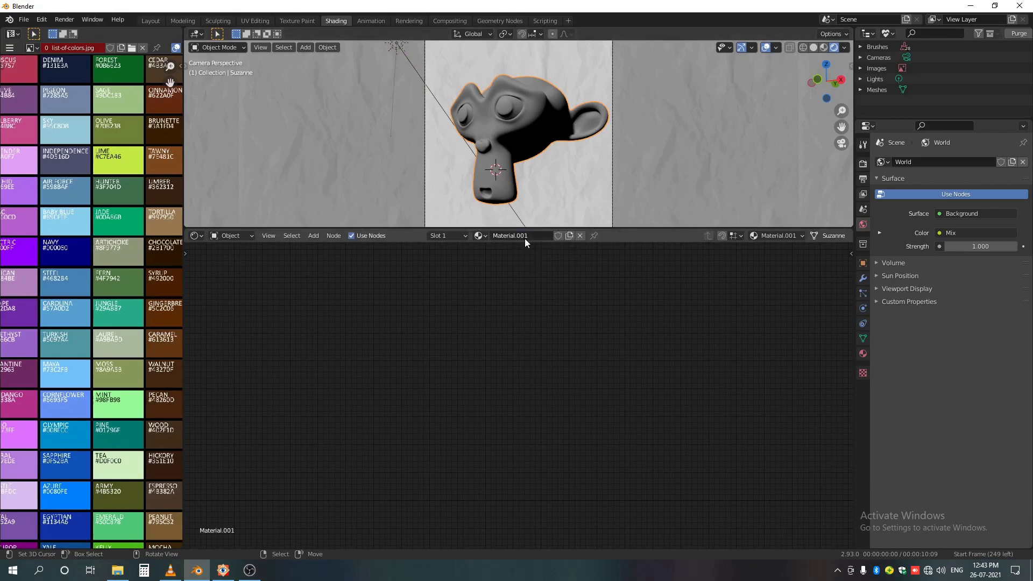
key(Home)
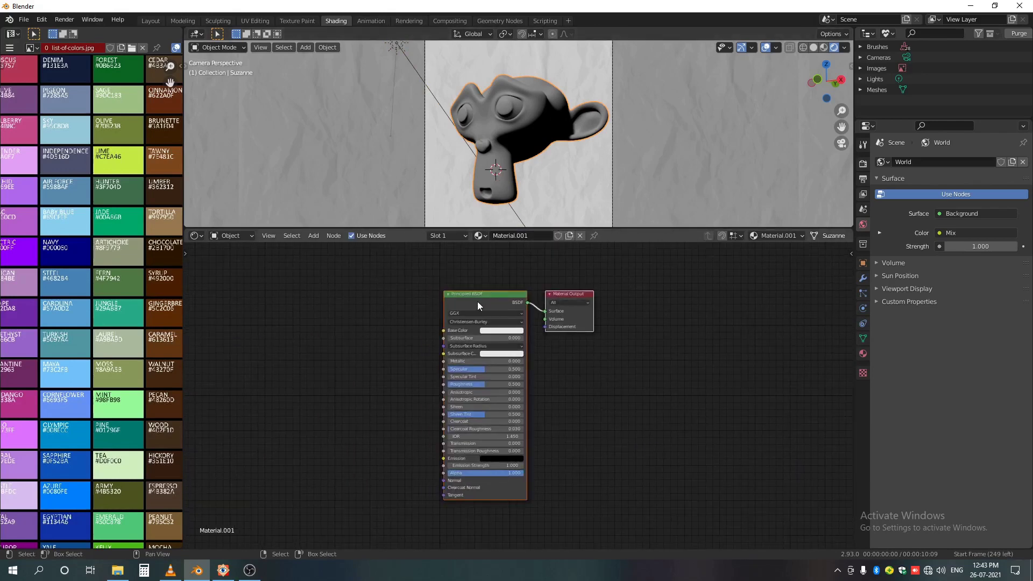
click(469, 296)
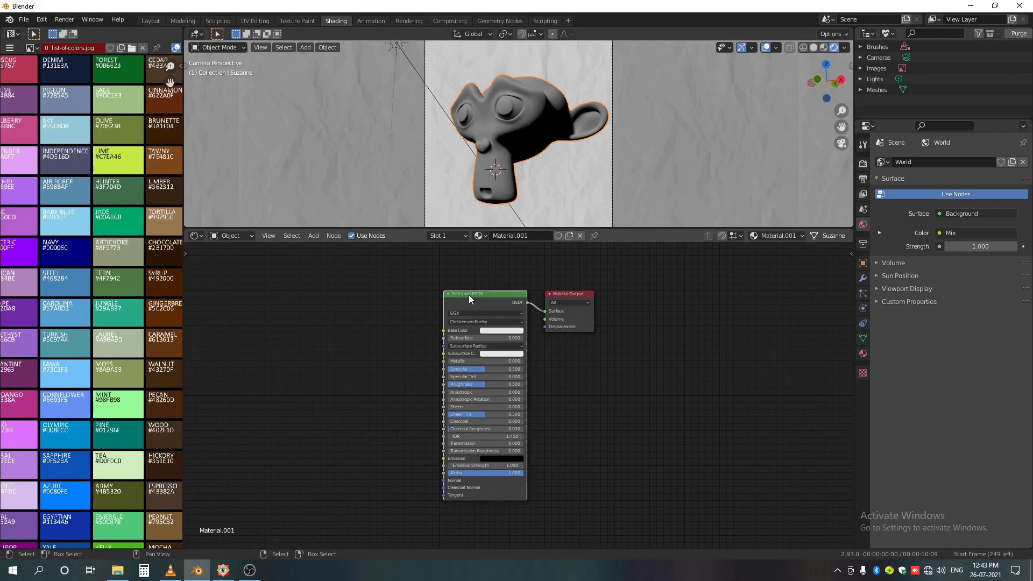
key(x)
Paste the copied paper texture nodes into Suzanne's material and position the group in front of the Material Output
scroll(508, 366, down, 4)
middle_drag(508, 435, 612, 473)
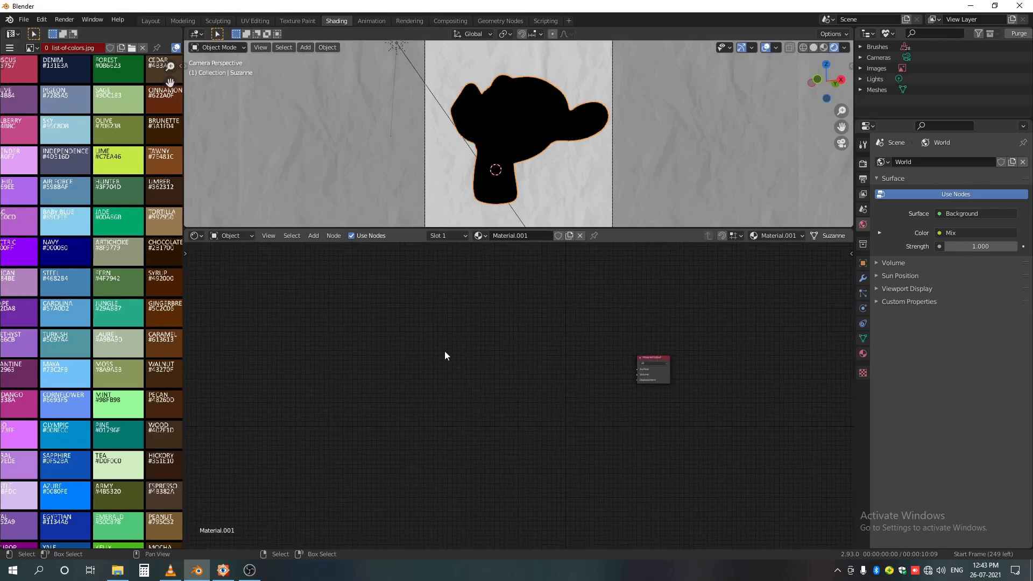
ctrl+scroll(452, 355, down, 3)
drag(775, 345, 326, 293)
scroll(517, 398, up, 4)
middle_drag(389, 299, 362, 398)
drag(343, 360, 393, 356)
middle_drag(475, 436, 484, 393)
scroll(489, 394, up, 2)
Add a Diffuse BSDF node to Suzanne's material and connect it to the Material Output's Surface
click(489, 394)
key(shift+a)
click(489, 396)
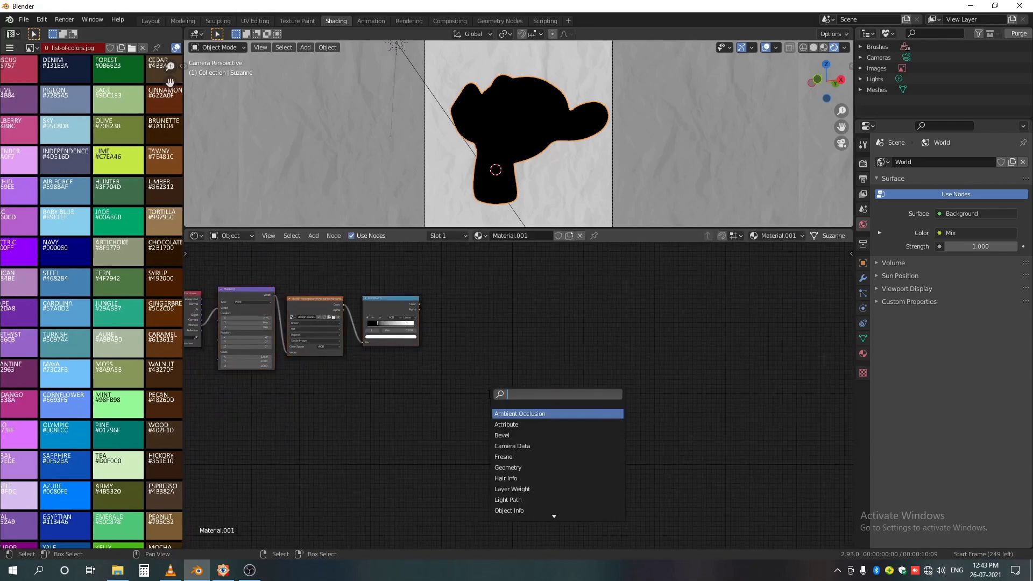
text(dif)
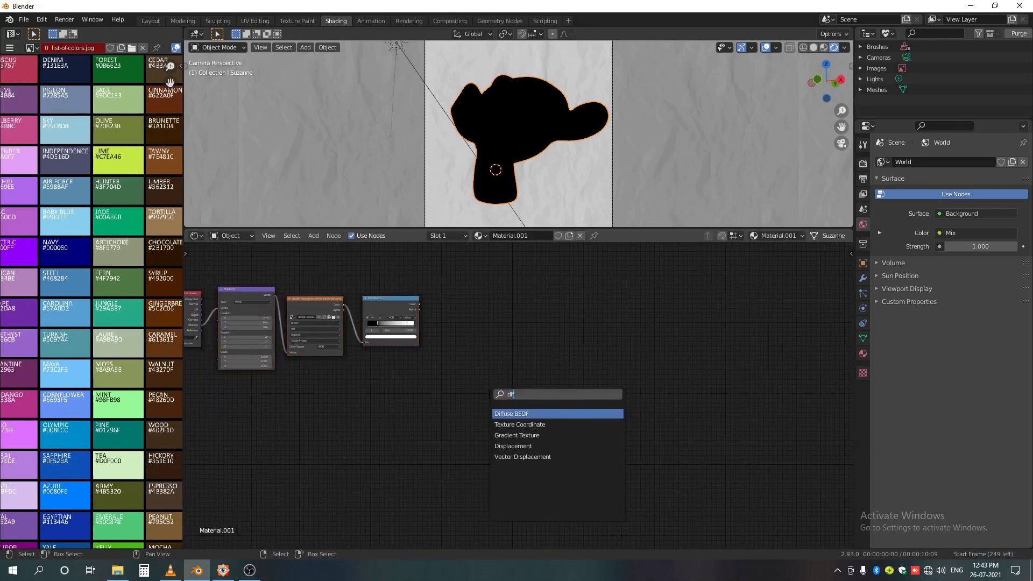
key(Return)
click(488, 394)
click(525, 405)
drag(523, 402, 585, 408)
scroll(558, 437, up, 2)
scroll(558, 440, up, 2)
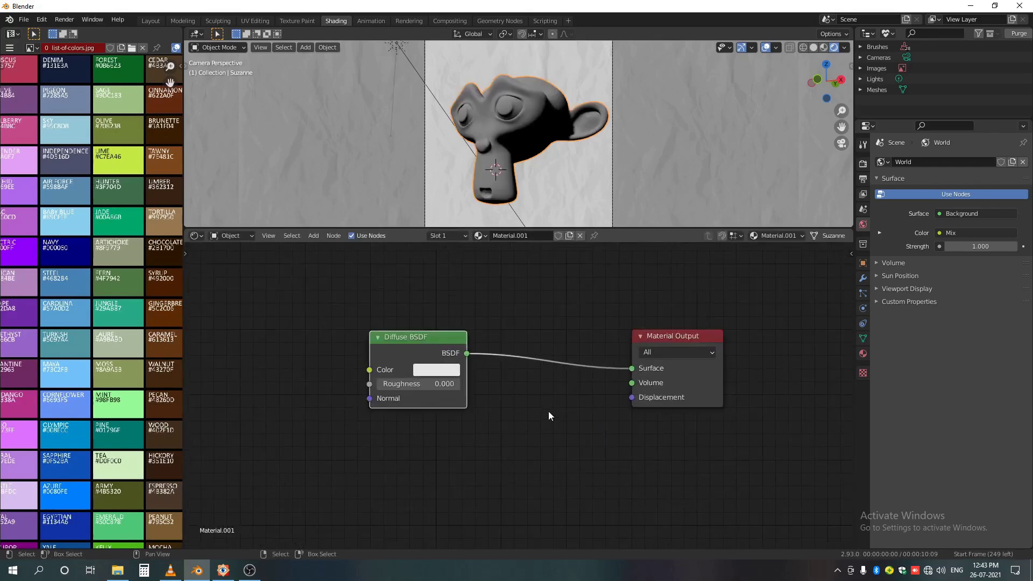
Insert a Shader to RGB node between the Diffuse BSDF and the Material Output
key(shift+a)
click(474, 314)
text(shde)
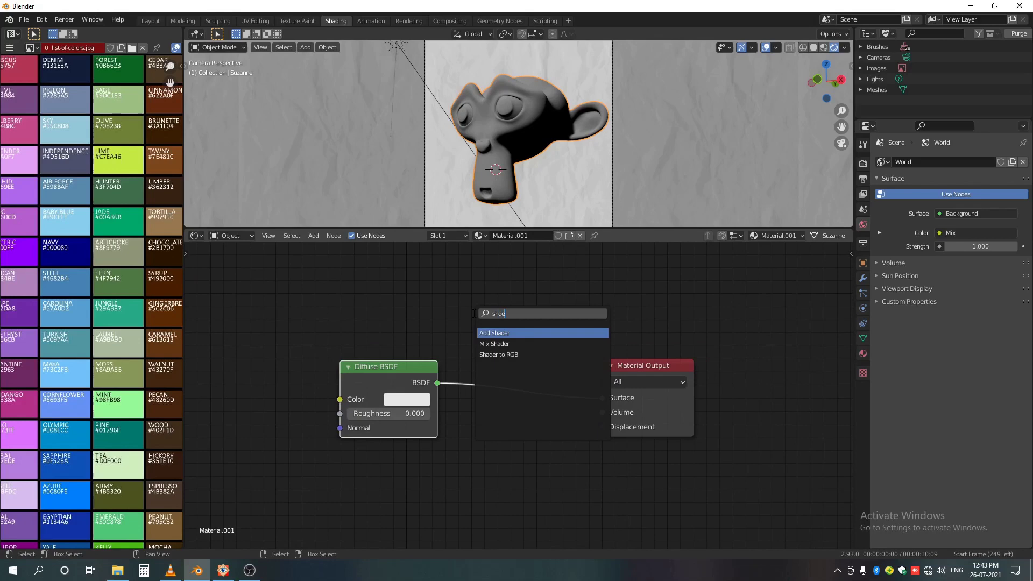
key(Down)
key(Down)
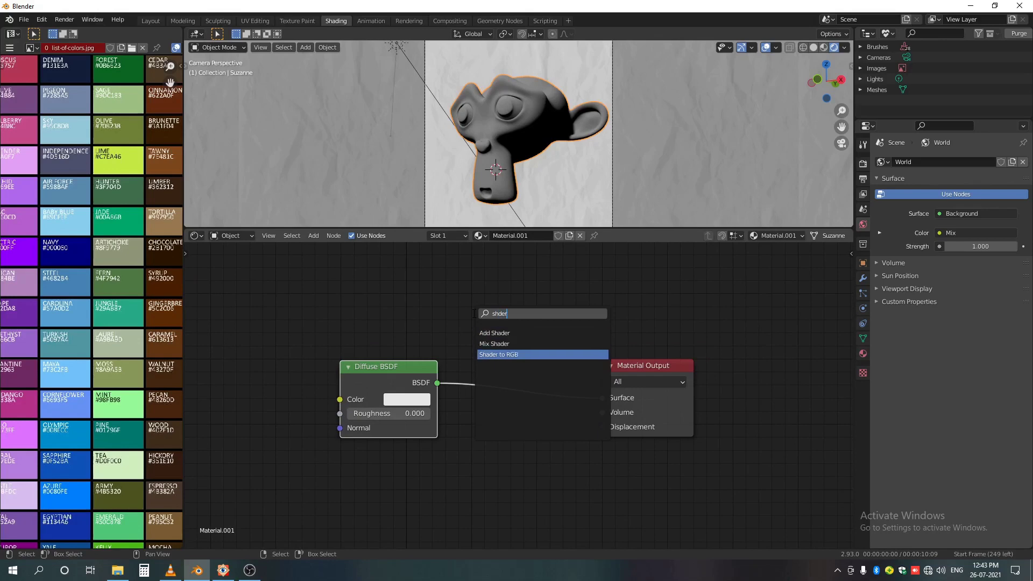
key(Return)
click(490, 362)
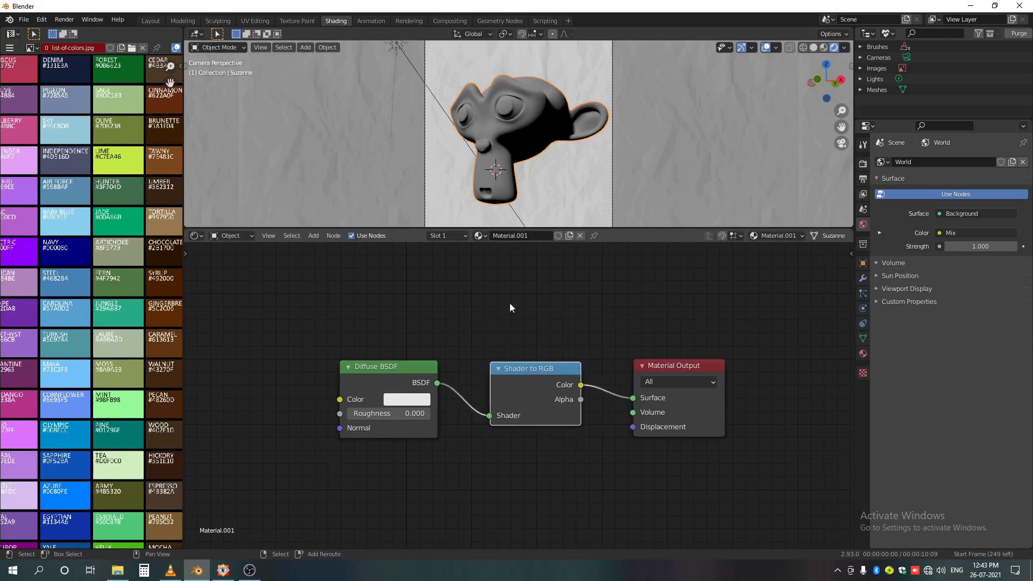
Insert a ColorRamp node between Shader to RGB and the Material Output
key(shift+a)
text(color)
key(Return)
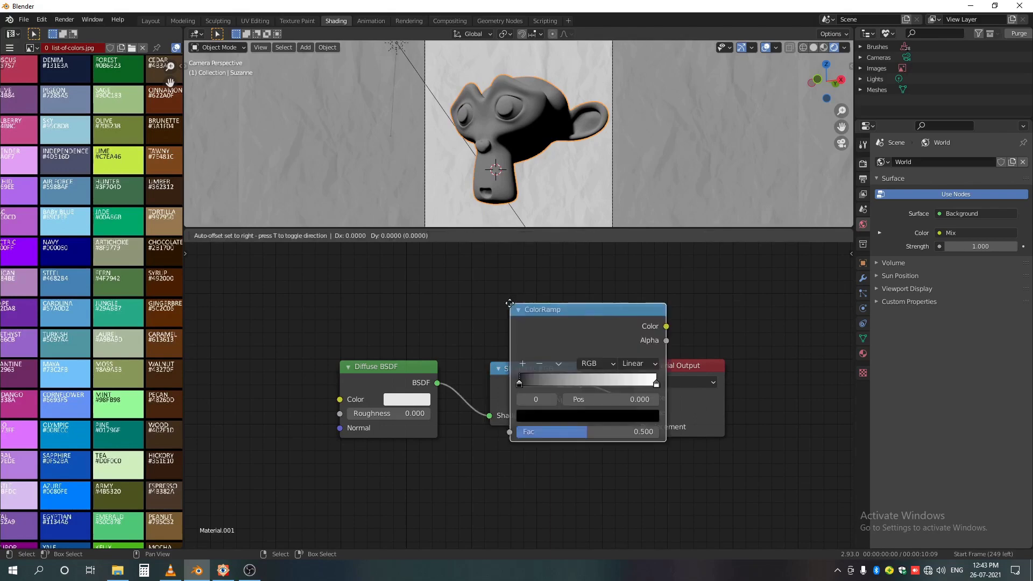
click(565, 333)
Move the new ColorRamp's white stop to position 0.227 and add a light grey stop close to the black one
scroll(753, 390, up, 3)
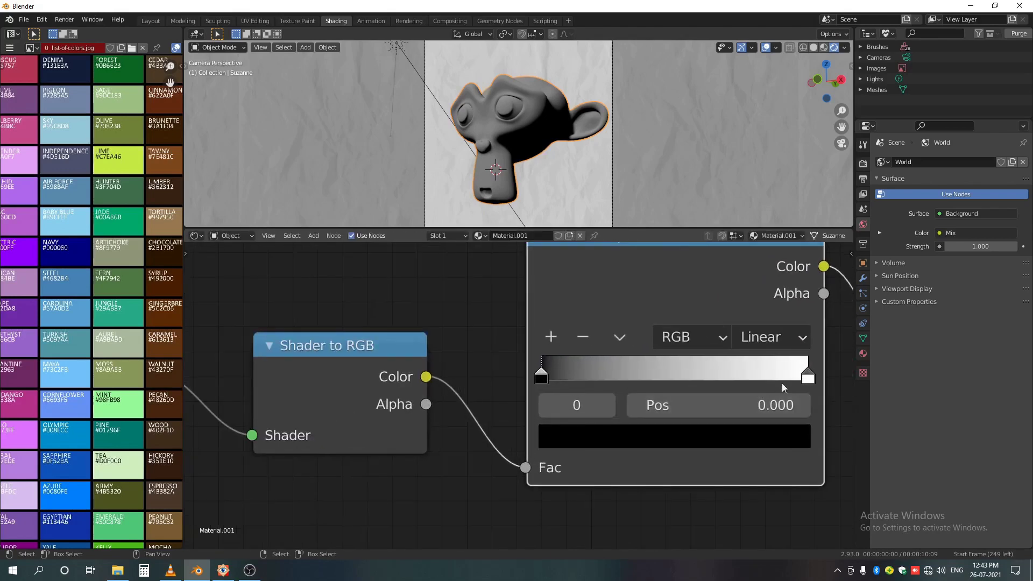
drag(807, 376, 560, 398)
click(550, 339)
click(565, 434)
drag(791, 131, 791, 114)
click(598, 366)
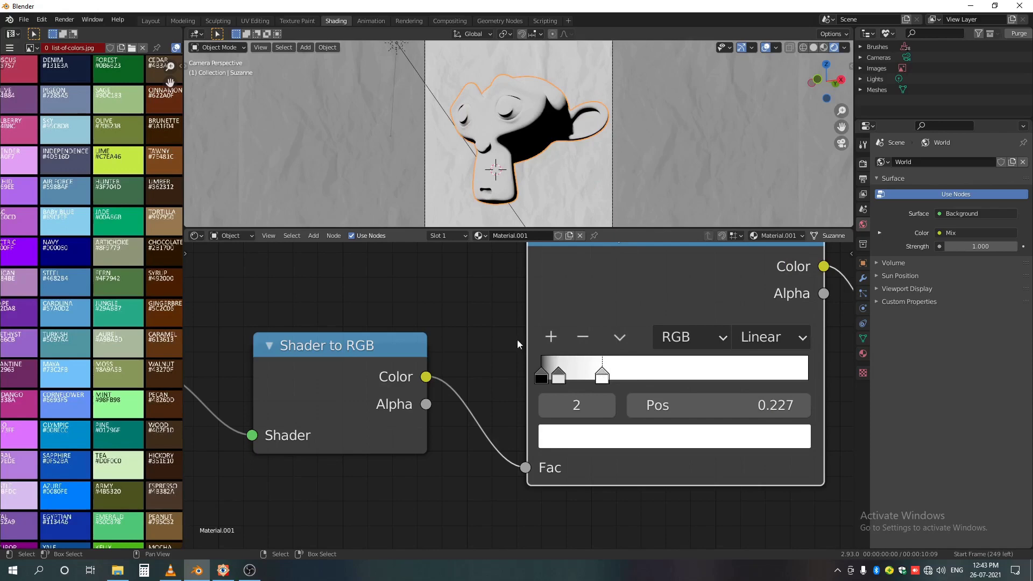
Add a dark grey ColorRamp stop with value 0.077 and move the white stop to position 0.150
click(551, 338)
click(557, 437)
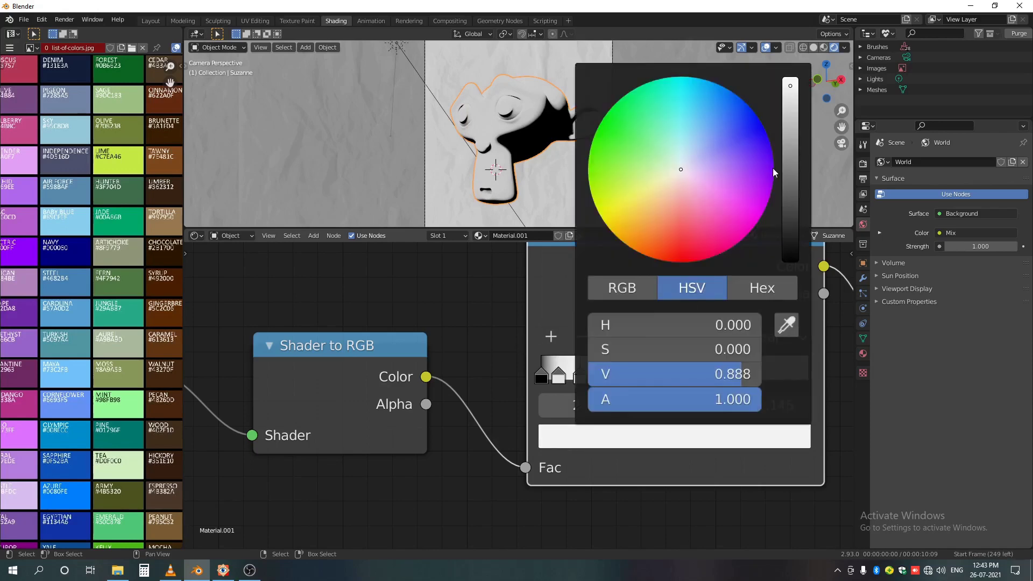
drag(791, 213, 790, 205)
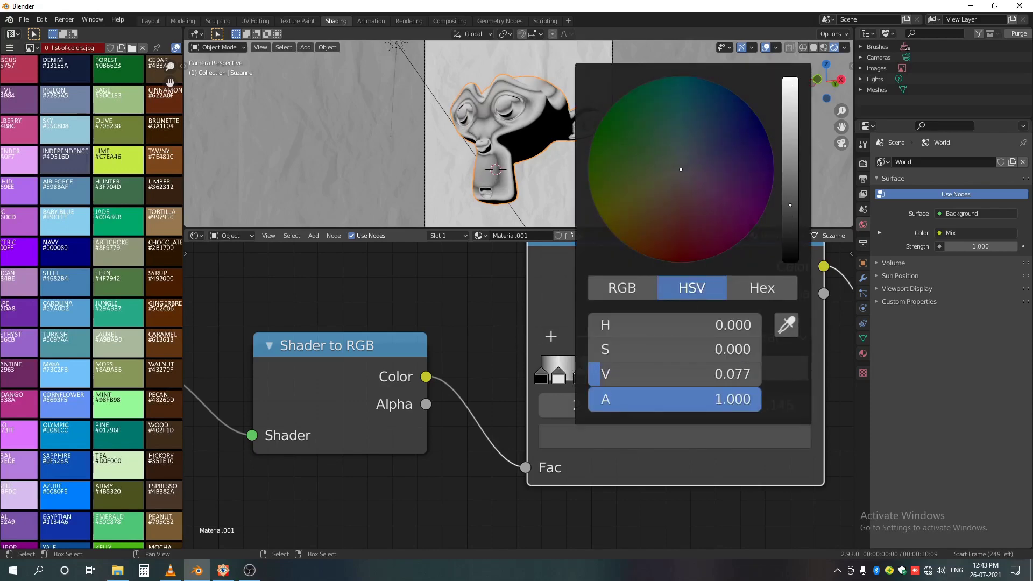
drag(566, 381, 601, 405)
scroll(593, 540, down, 10)
scroll(594, 445, down, 5)
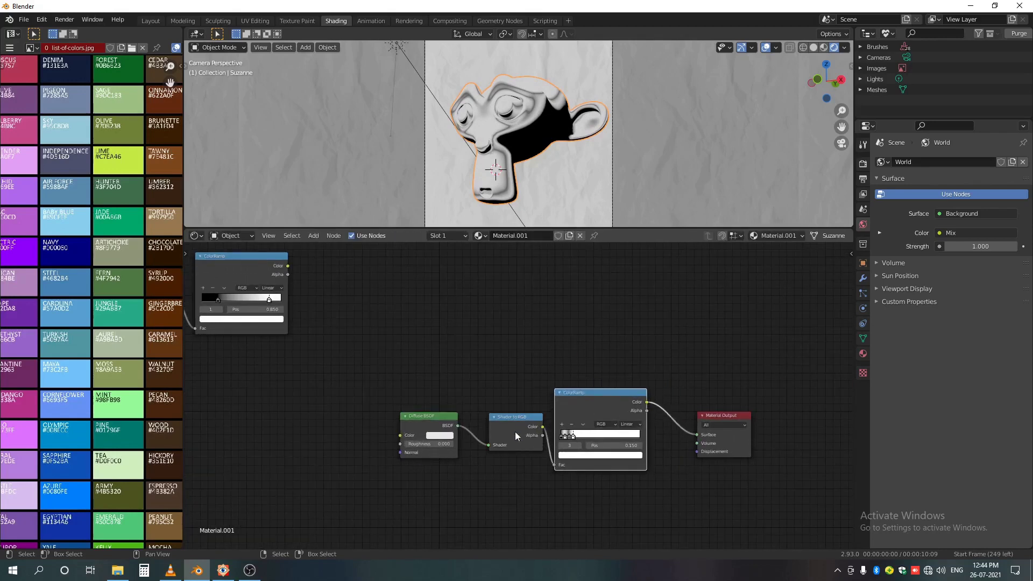
Insert a MixRGB node between the ColorRamp and the Material Output and set its blend mode to Multiply
click(590, 408)
key(shift+a)
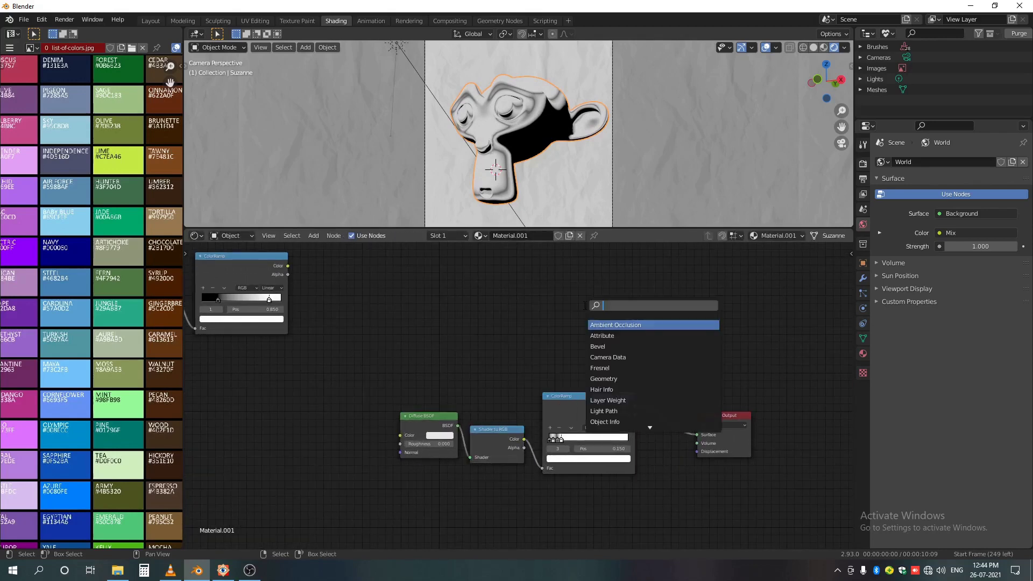
text(mix)
key(Return)
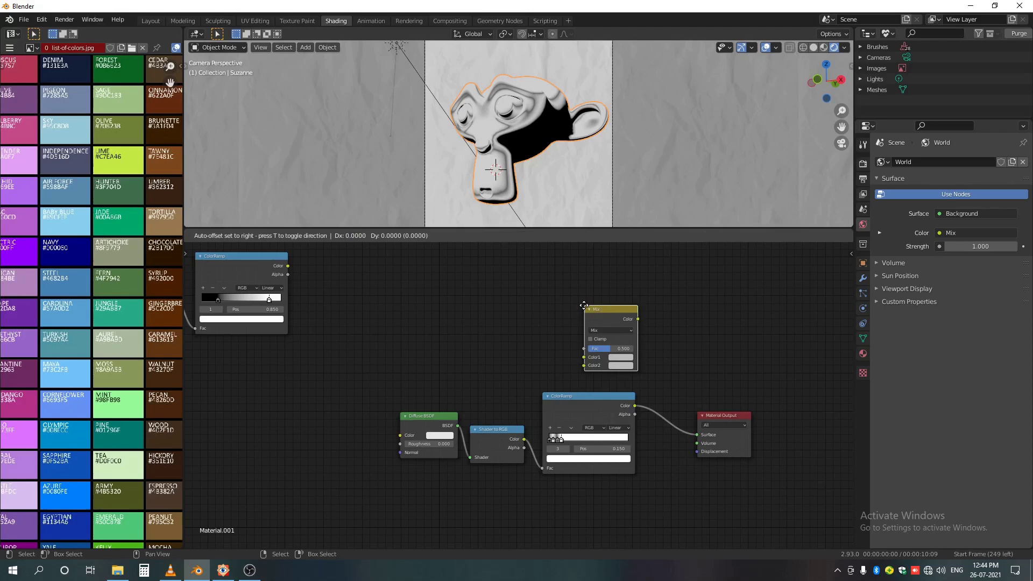
click(676, 379)
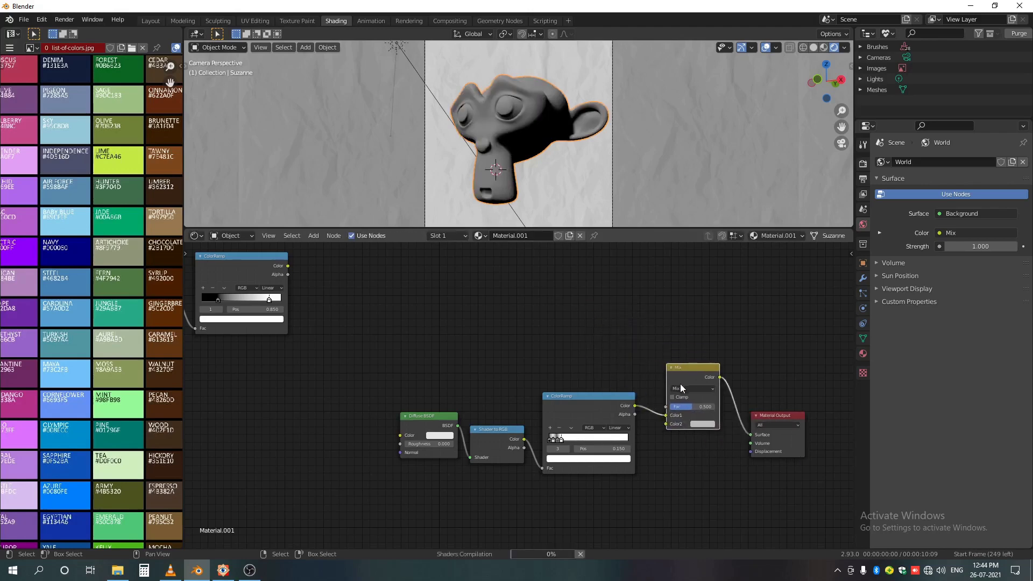
click(680, 386)
click(687, 358)
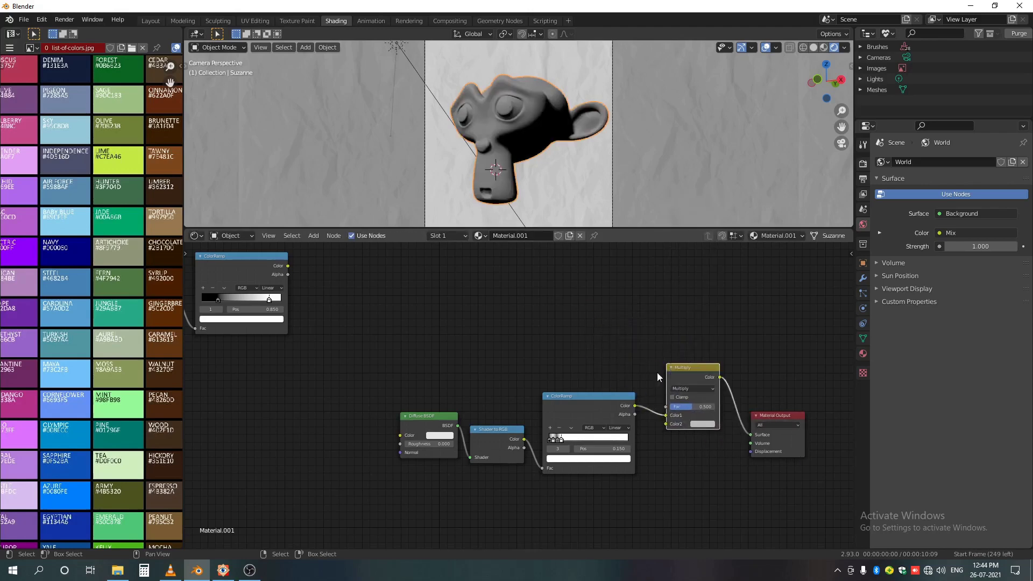
Add an Image Texture node and connect it to the Multiply node's Color1, with the ColorRamp feeding Color2
scroll(419, 323, down, 2)
scroll(484, 447, up, 2)
key(shift+a)
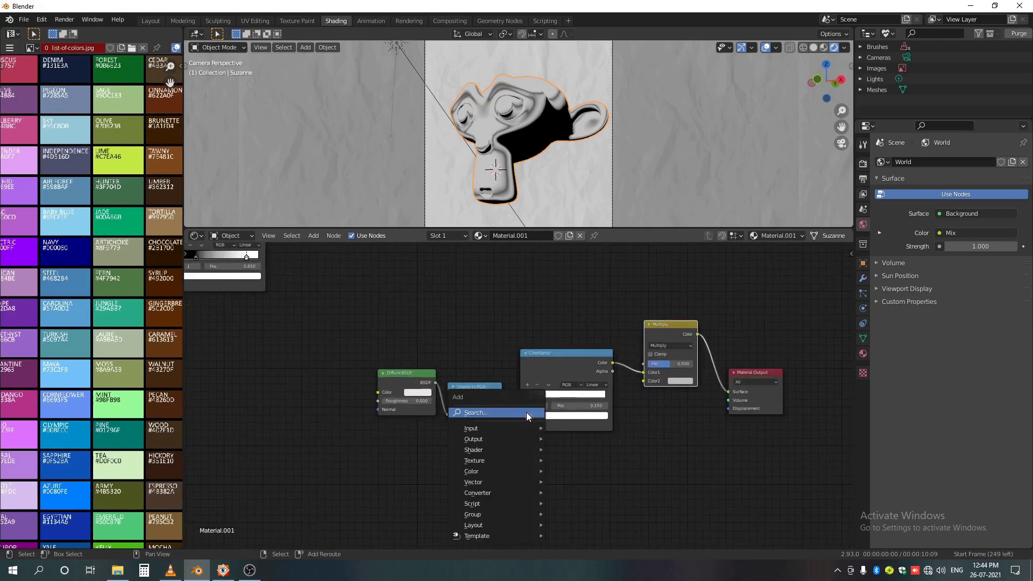
click(497, 413)
text(mi)
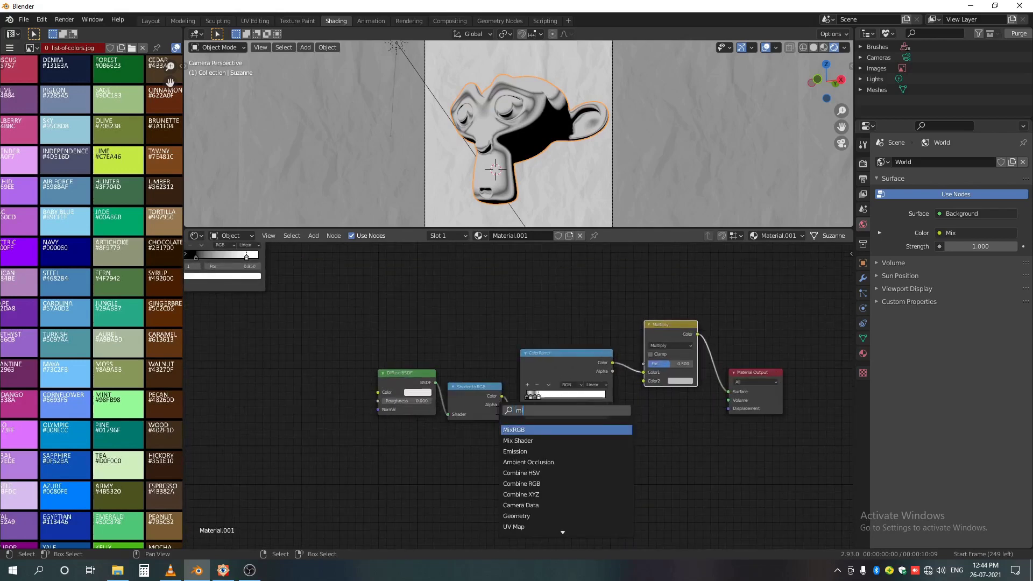
key(BackSpace)
key(BackSpace)
text(im)
key(Return)
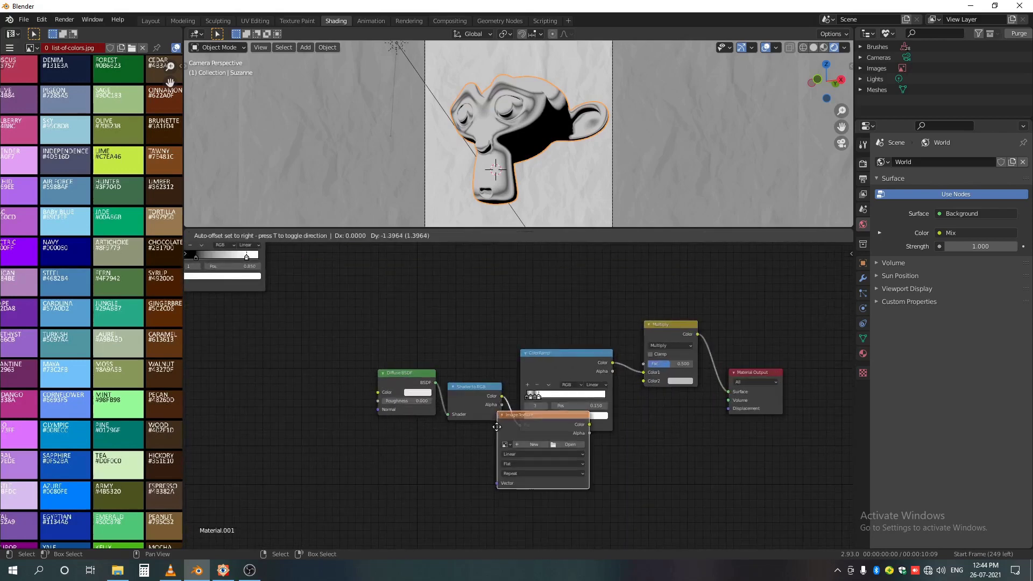
click(522, 459)
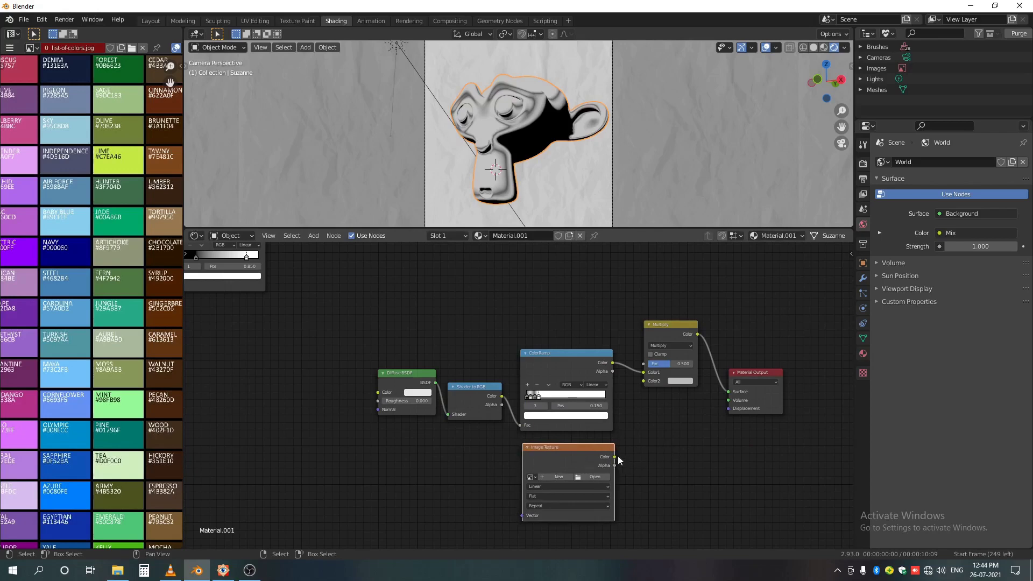
mouse_move(596, 457)
mouse_down()
mouse_move(594, 278)
mouse_move(649, 375)
mouse_up()
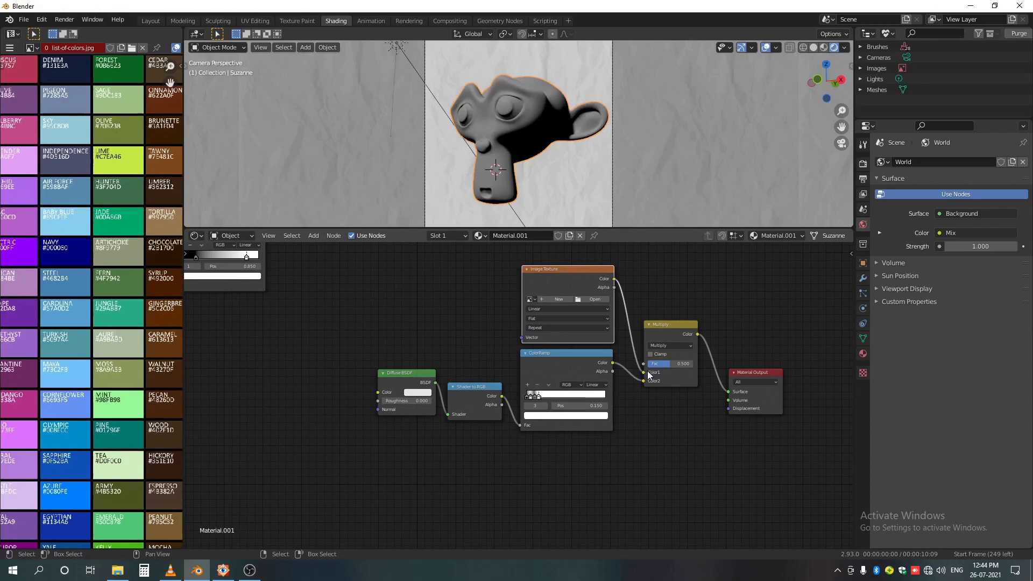
Assign list-of-colors.jpg to the new Image Texture node and place the node just above the ColorRamp
scroll(590, 341, up, 4)
click(463, 335)
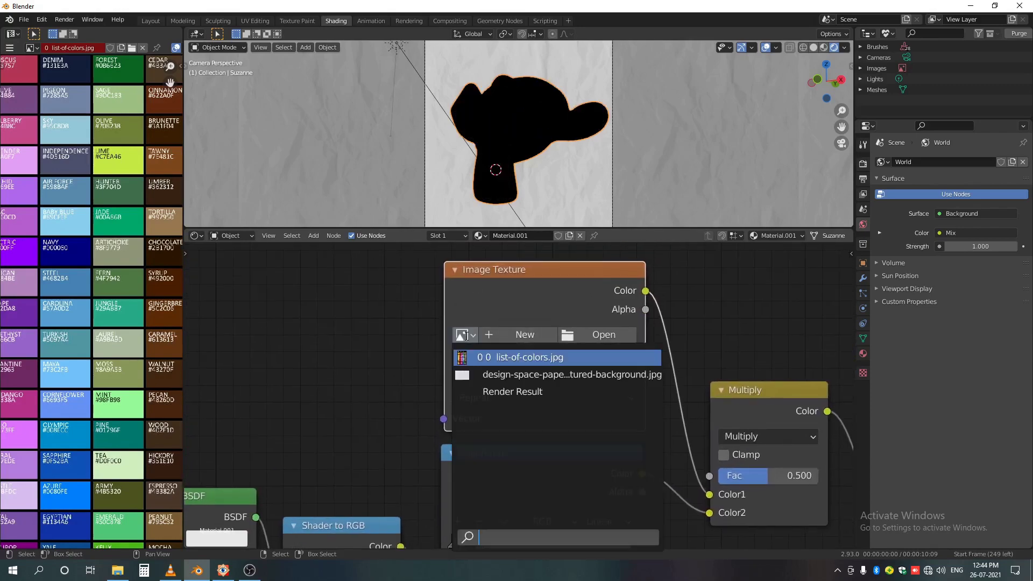
click(487, 357)
scroll(98, 323, down, 3)
scroll(82, 273, up, 1)
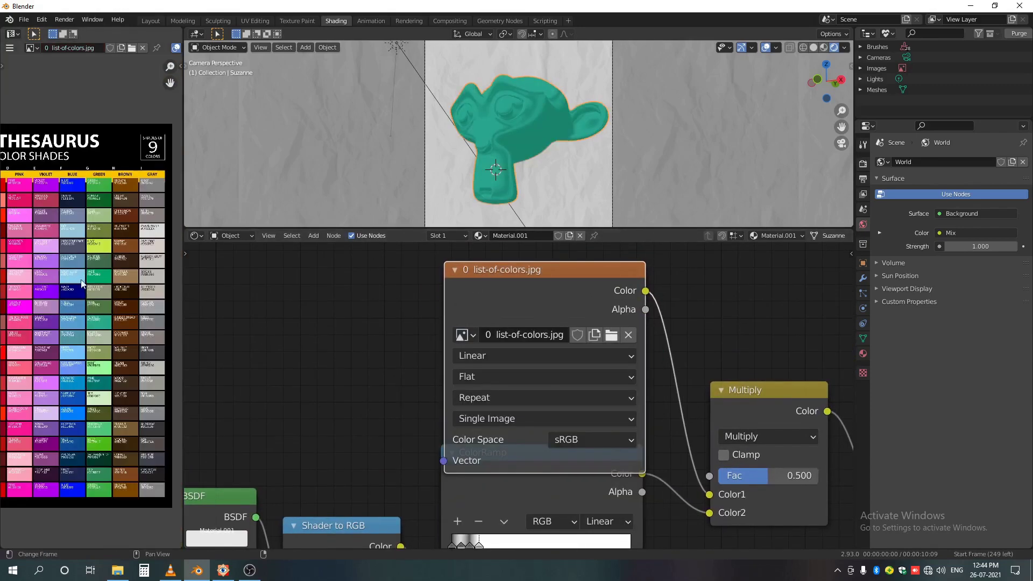
scroll(507, 128, up, 1)
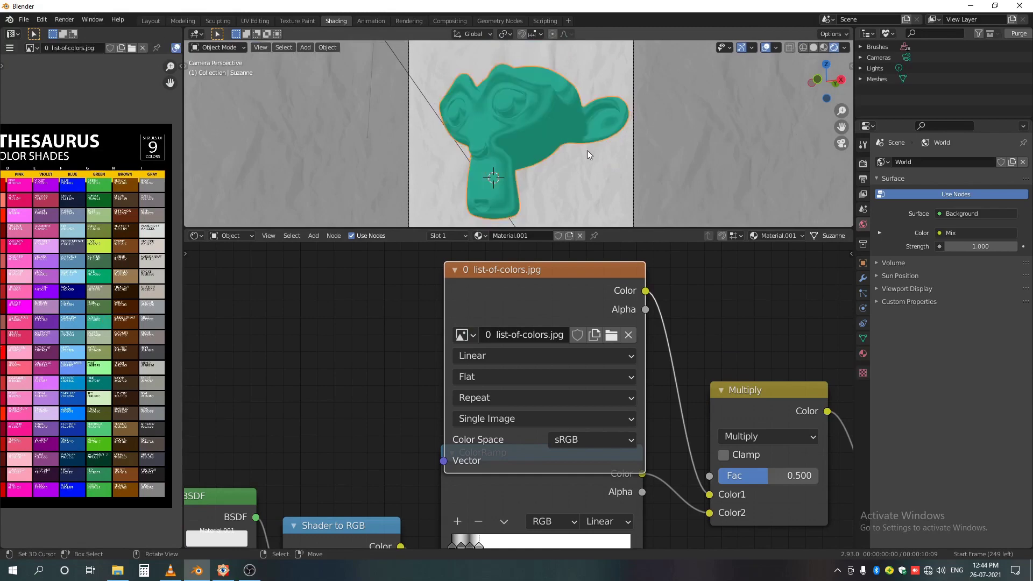
middle_drag(656, 440, 466, 382)
middle_drag(371, 286, 399, 357)
drag(378, 313, 386, 279)
scroll(610, 355, down, 1)
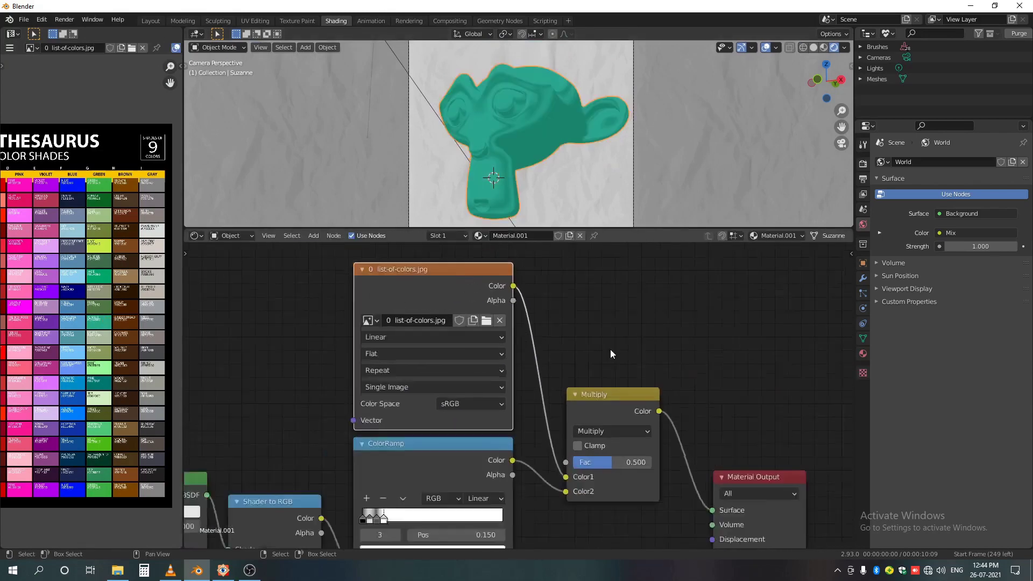
Move the Material Output farther away and insert a duplicate of the Multiply node in front of it
scroll(611, 351, down, 1)
middle_drag(611, 350, 529, 342)
drag(628, 450, 711, 408)
click(519, 391)
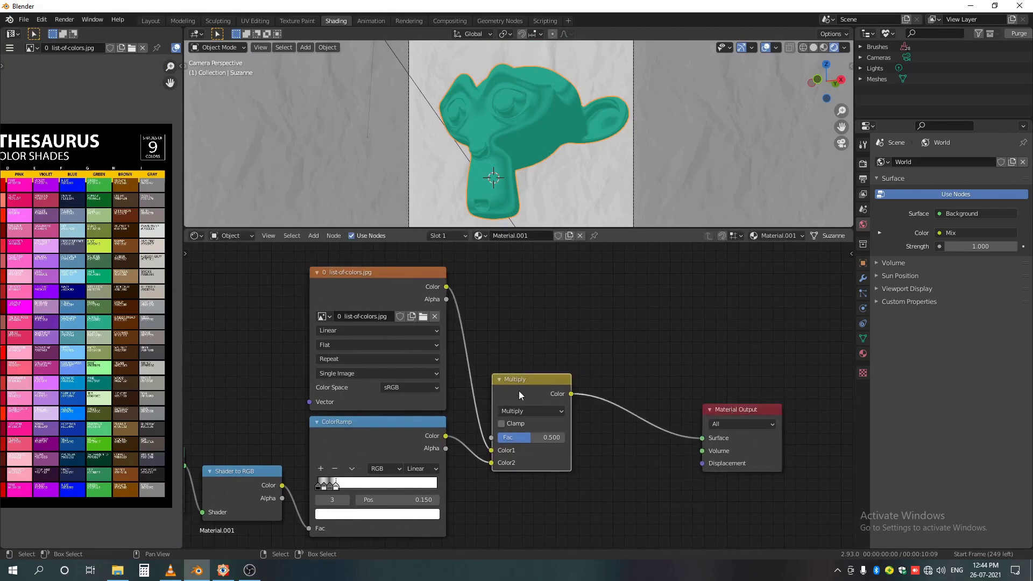
key(shift+d)
click(643, 371)
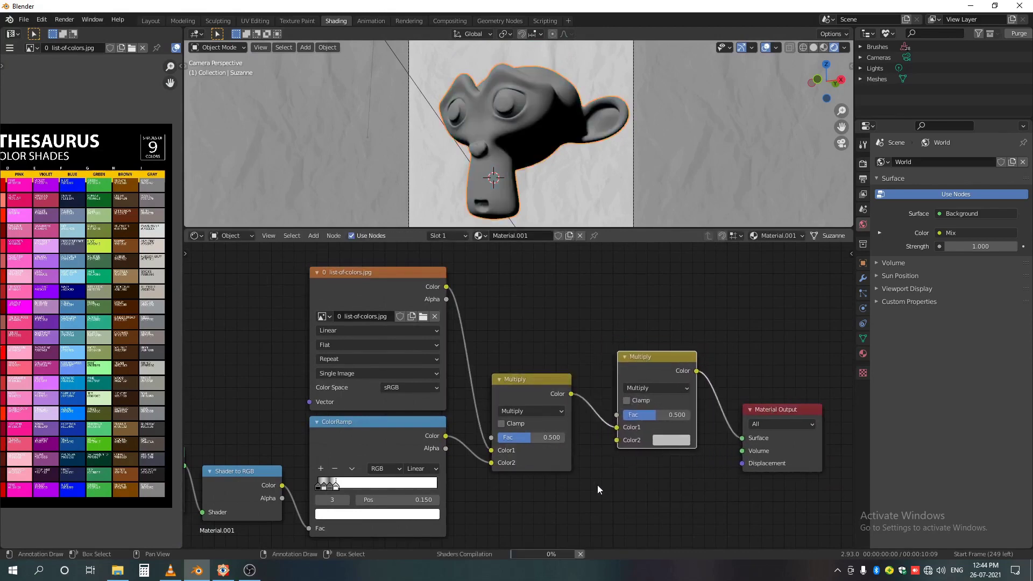
Add a Voronoi Texture node below the first Multiply node
middle_drag(581, 506, 593, 404)
key(shift+a)
click(580, 412)
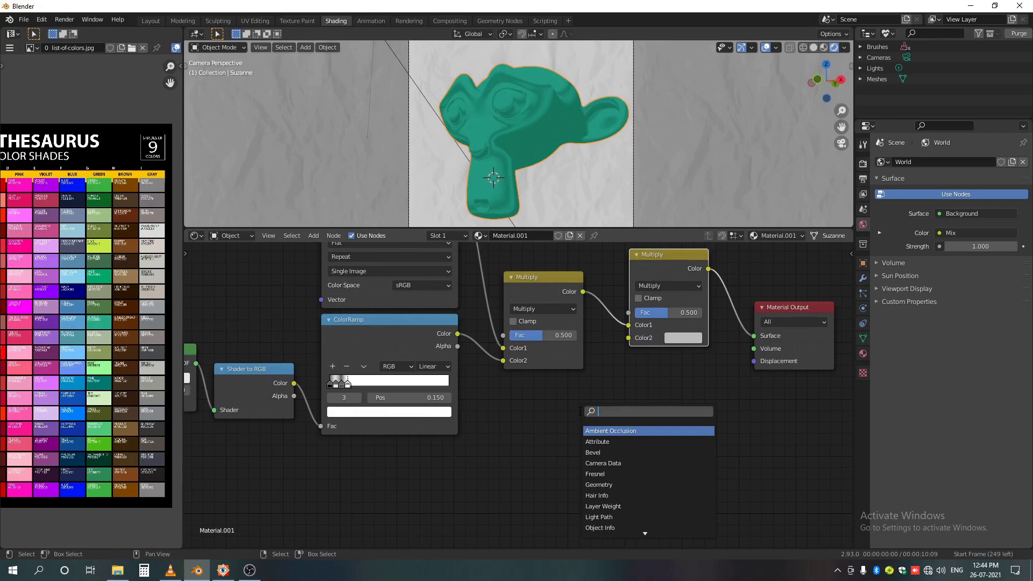
text(vo)
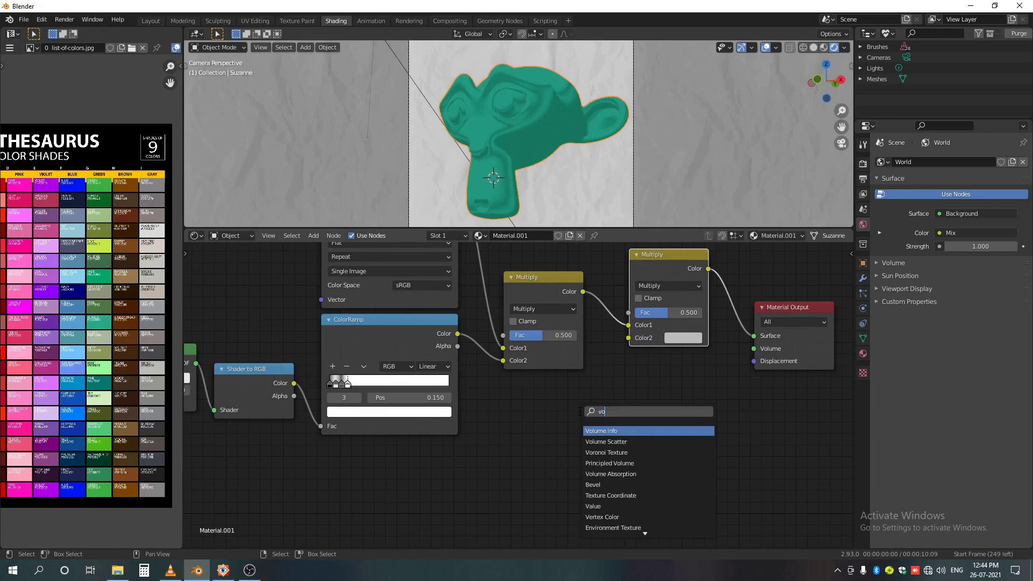
key(Down)
key(Down)
key(Return)
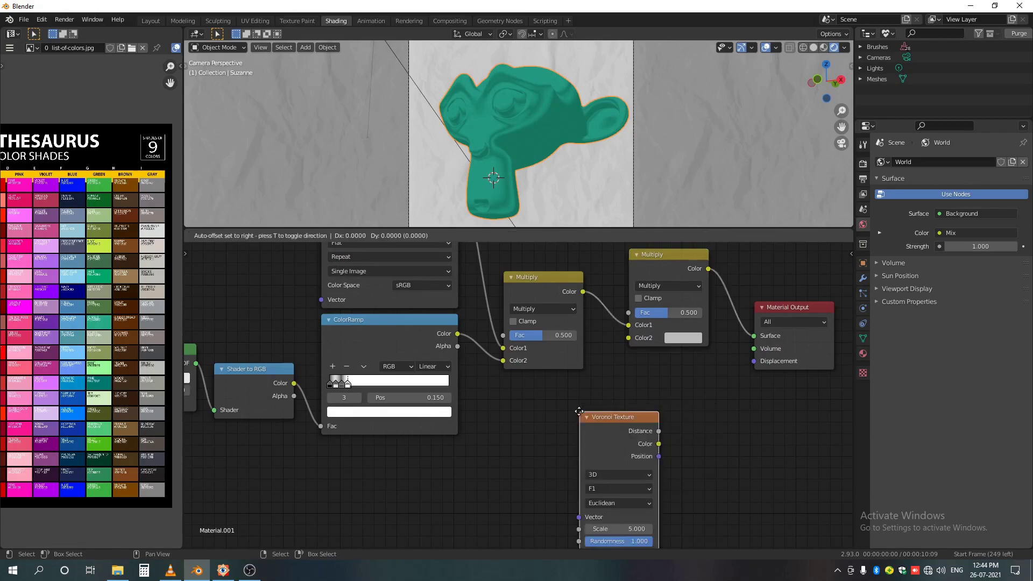
click(508, 387)
Set the Voronoi Texture to Smooth F1 and connect its Color output to the second Multiply node's Color2
click(538, 464)
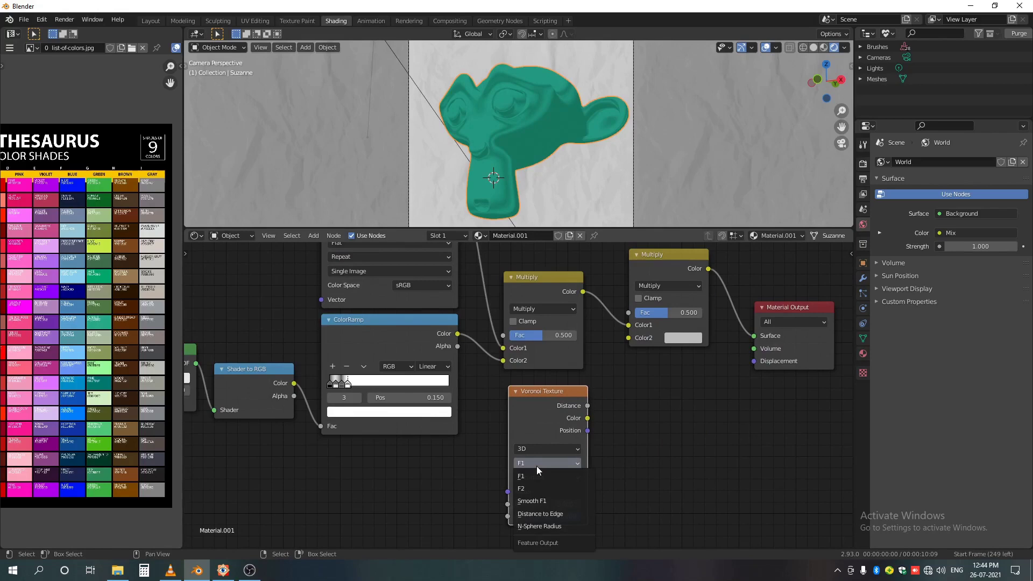
click(537, 502)
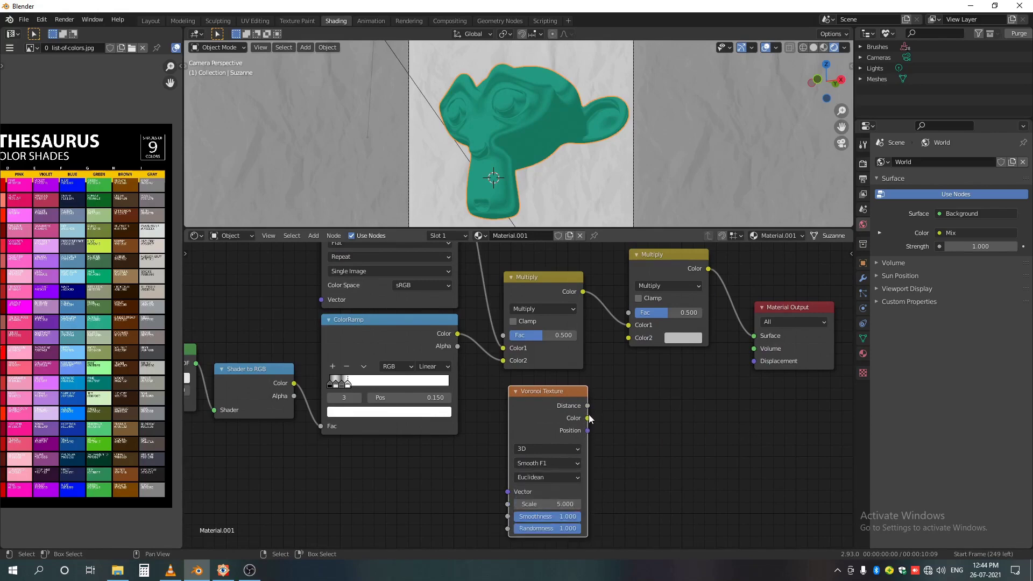
drag(587, 419, 628, 338)
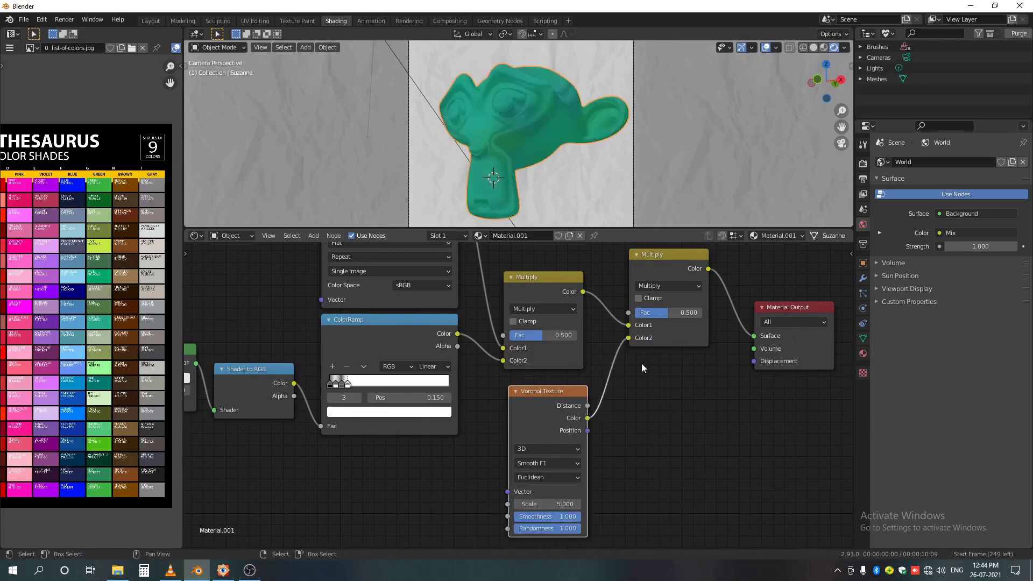
Set the Voronoi Texture node's Scale to 9
scroll(493, 114, up, 3)
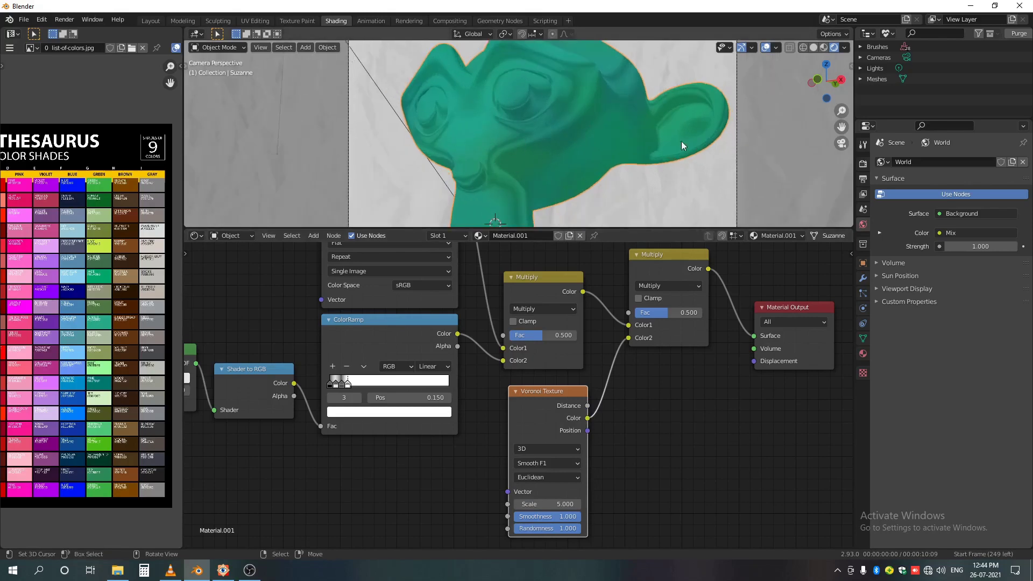
scroll(619, 492, down, 1)
middle_drag(617, 509, 564, 425)
scroll(502, 438, up, 2)
drag(501, 414, 530, 414)
click(500, 414)
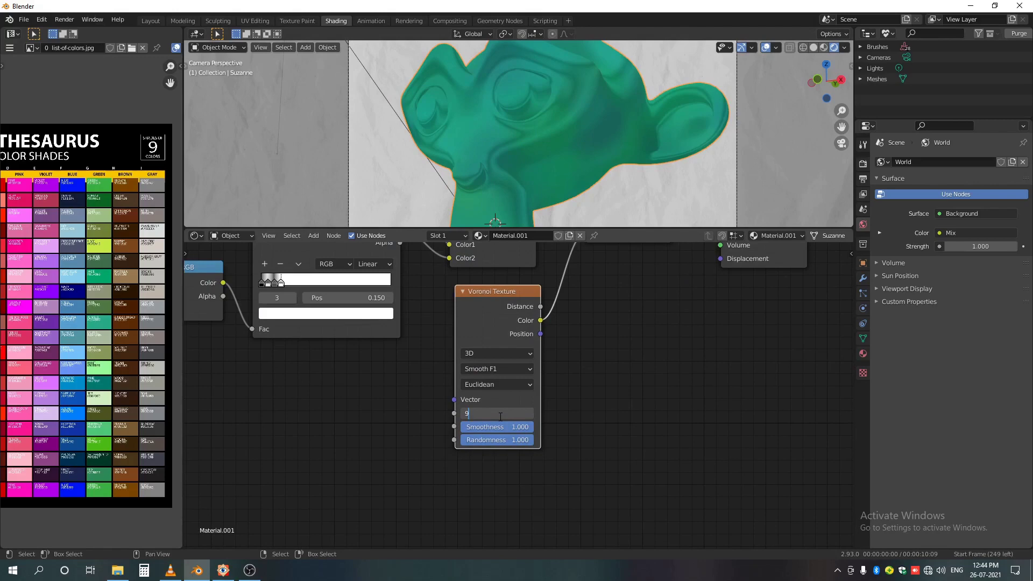
key(Return)
Shift the Voronoi Texture node slightly up and closer to the first Multiply node above it
middle_drag(609, 386, 581, 472)
drag(457, 386, 448, 375)
middle_drag(571, 420, 547, 468)
scroll(594, 401, down, 2)
middle_drag(596, 399, 598, 491)
scroll(593, 411, down, 5)
scroll(648, 418, down, 7)
scroll(631, 412, up, 2)
click(607, 415)
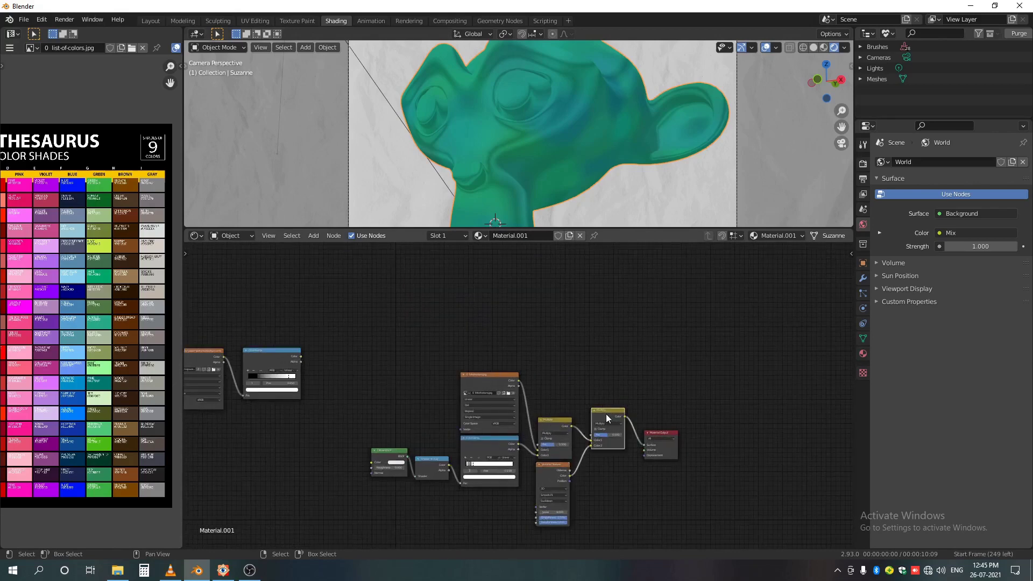
scroll(607, 418, down, 1)
key(n)
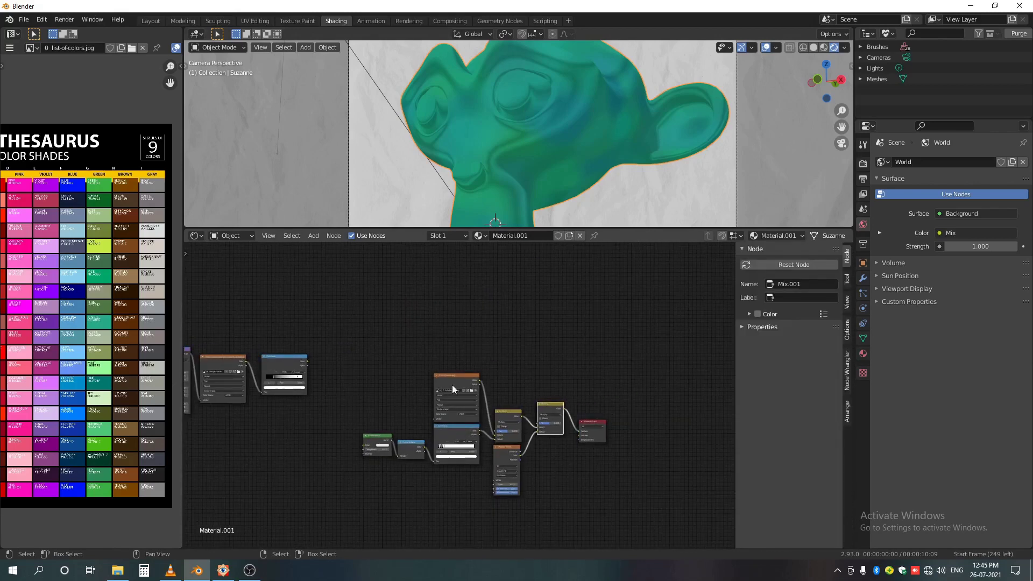
key(b)
drag(353, 356, 598, 519)
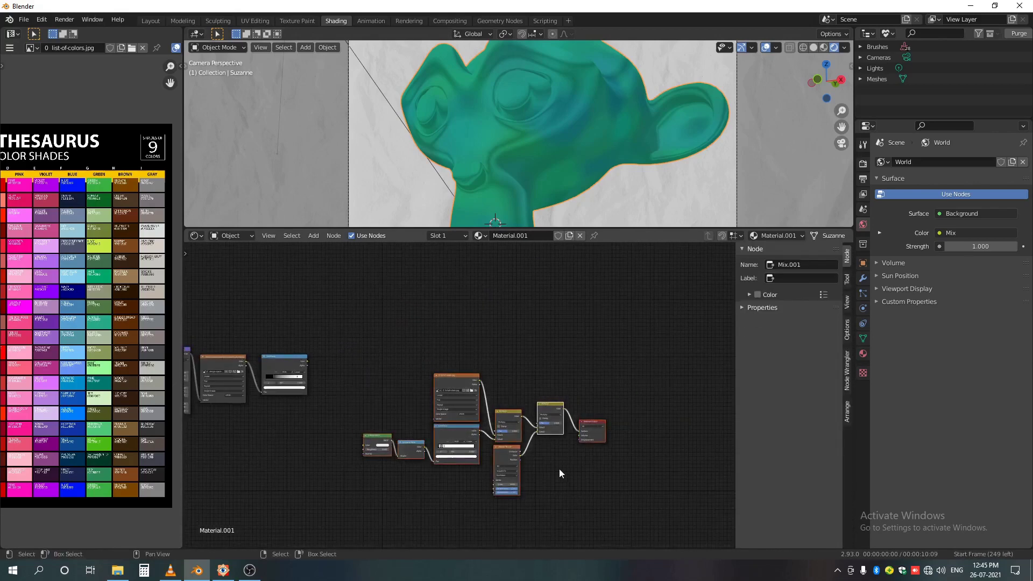
key(n)
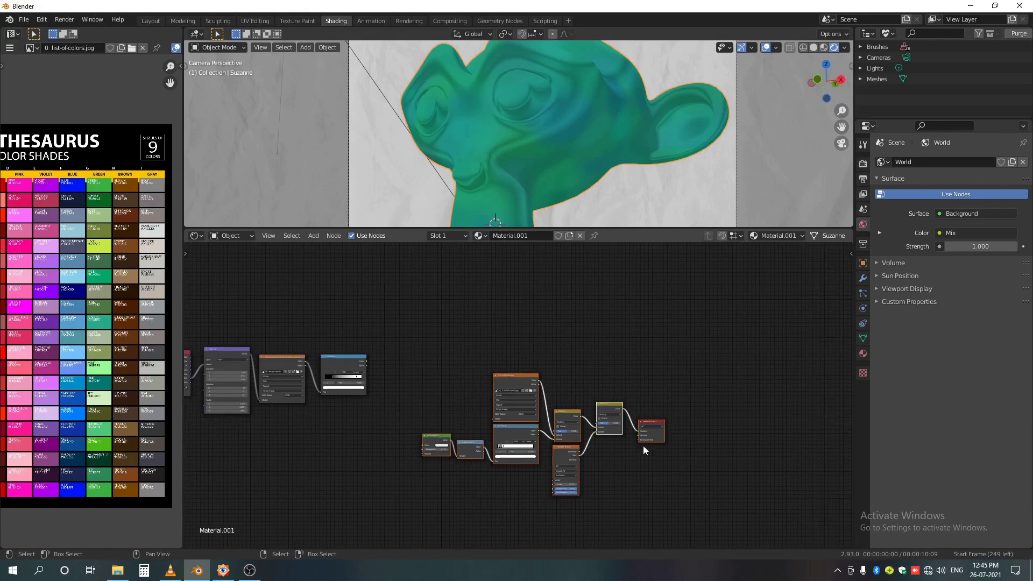
click(598, 405)
key(h)
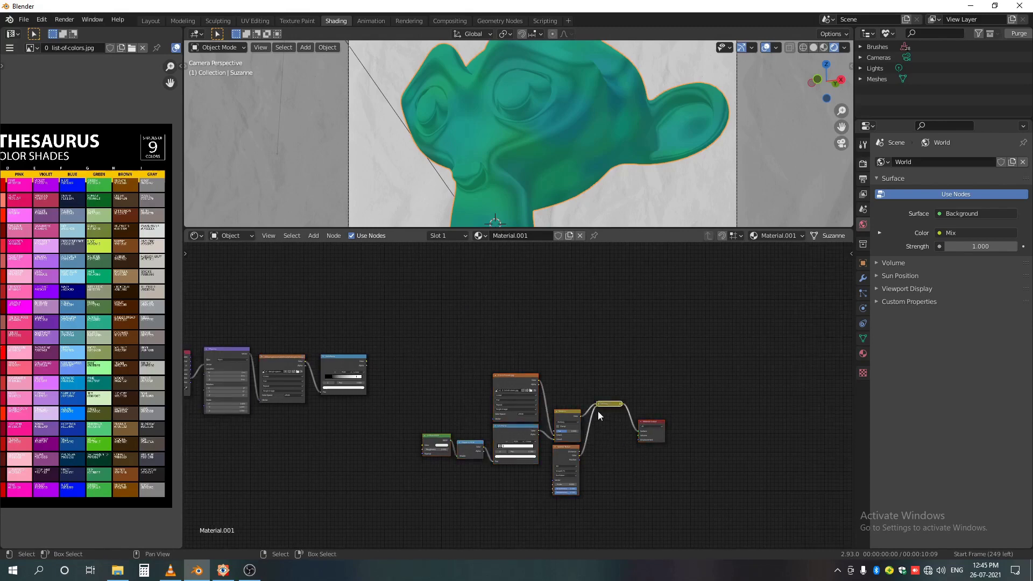
key(h)
Select every node of the color shader chain except the Material Output and move the chain beneath the paper texture nodes
shift+click(570, 418)
shift+click(560, 452)
shift+click(517, 437)
shift+click(499, 381)
shift+click(473, 451)
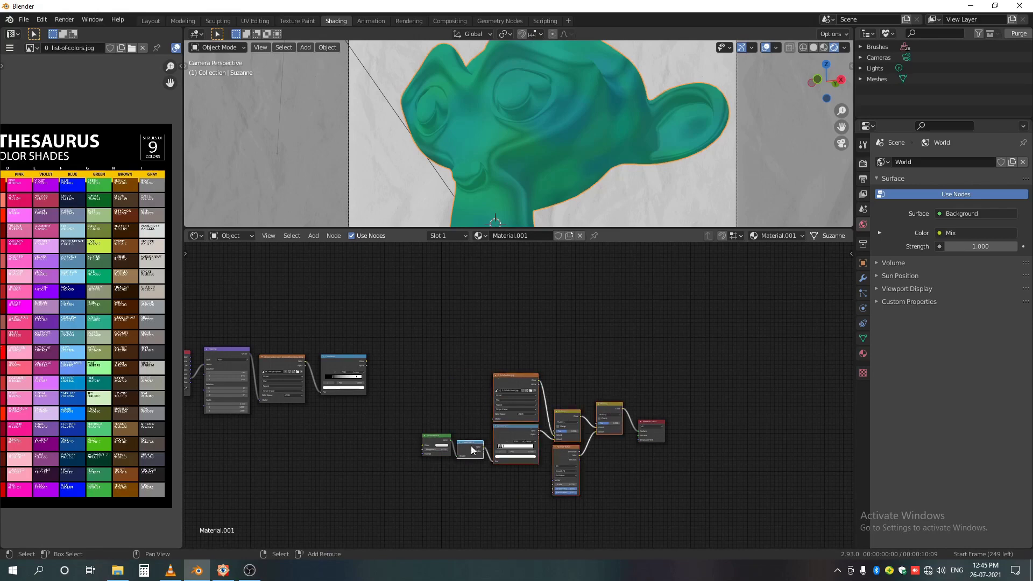
shift+click(443, 444)
drag(509, 381, 225, 455)
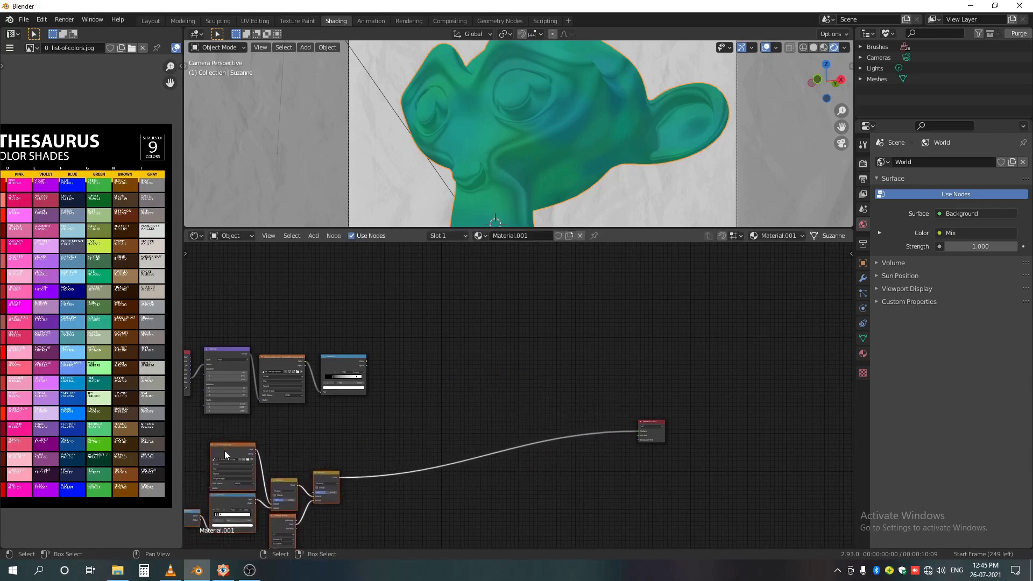
key(Home)
Duplicate the last Multiply node and insert the copy into the link leading to the Material Output
click(441, 431)
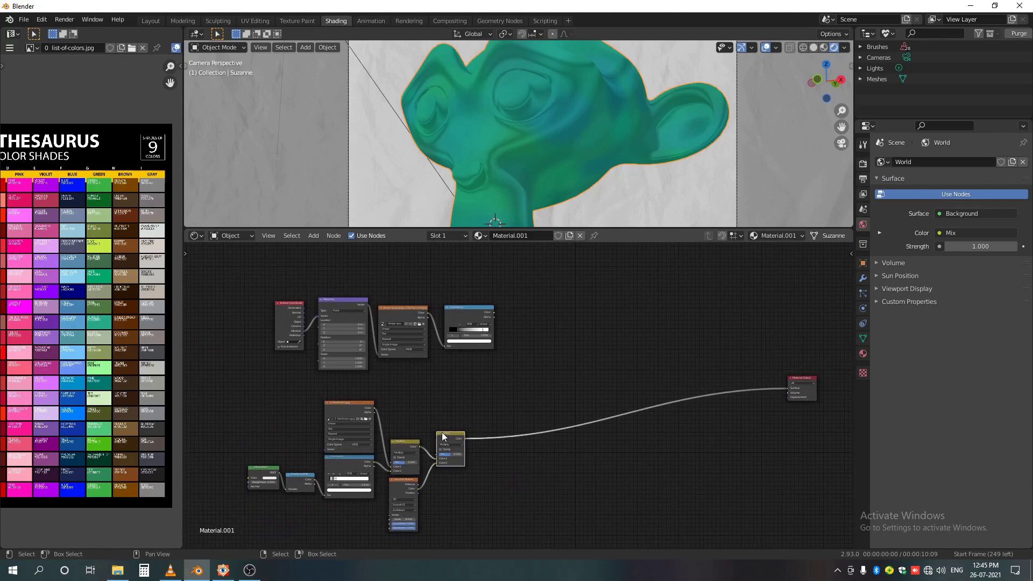
key(shift+d)
click(541, 414)
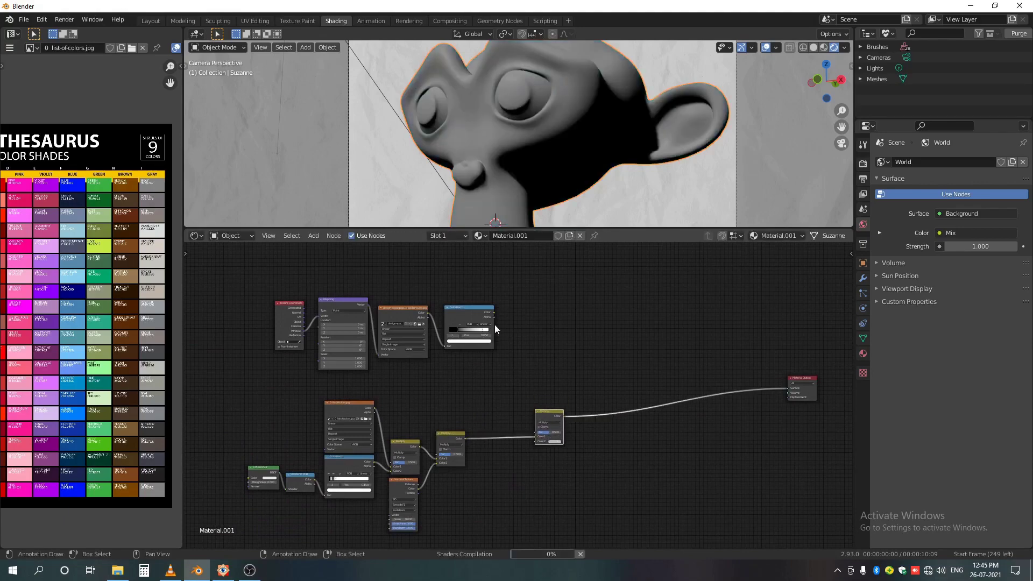
Connect the paper texture ColorRamp's Color to the new Multiply node's Color1, with the color chain in Color2, and set its Fac to 0.942
scroll(531, 360, up, 3)
drag(469, 278, 537, 495)
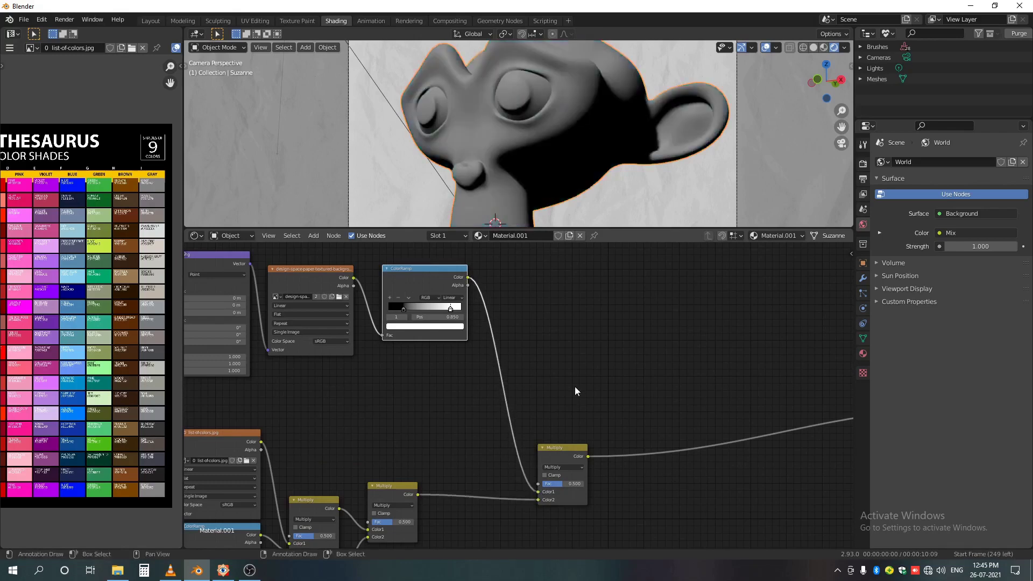
scroll(564, 489, up, 3)
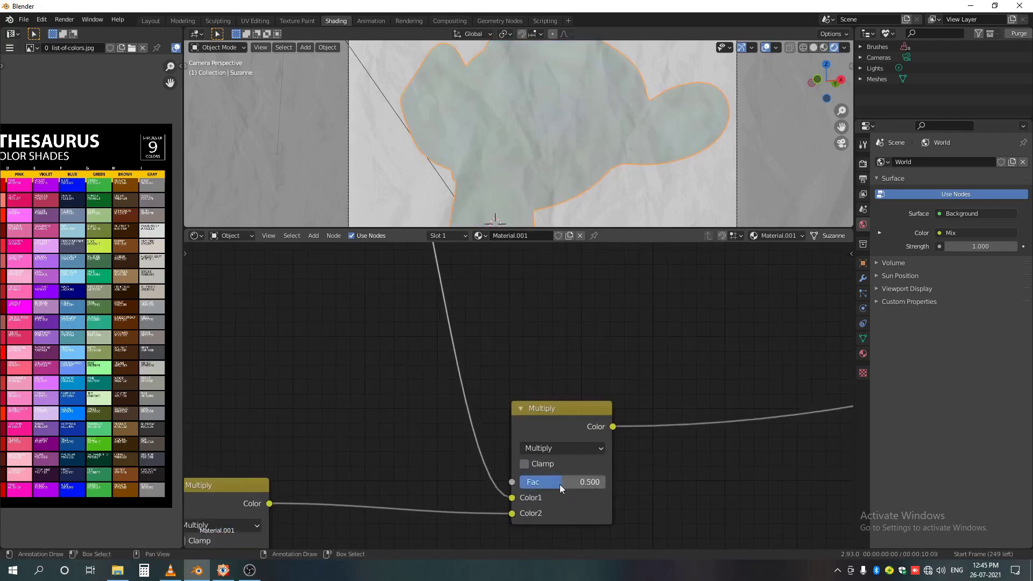
drag(560, 484, 598, 484)
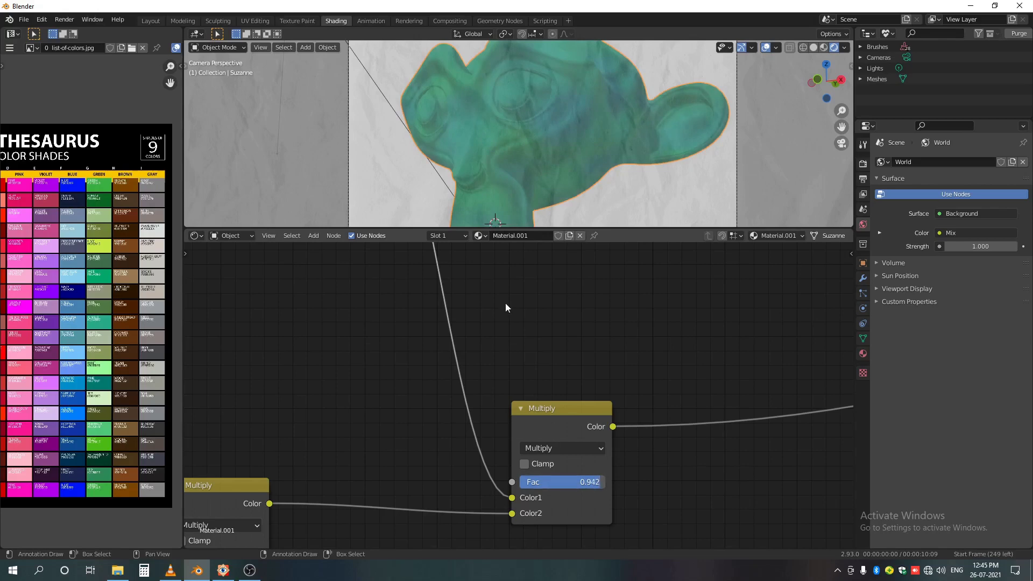
Add a Fresnel node in the empty area above the paper texture's Multiply node
scroll(479, 309, down, 4)
middle_drag(532, 296, 455, 367)
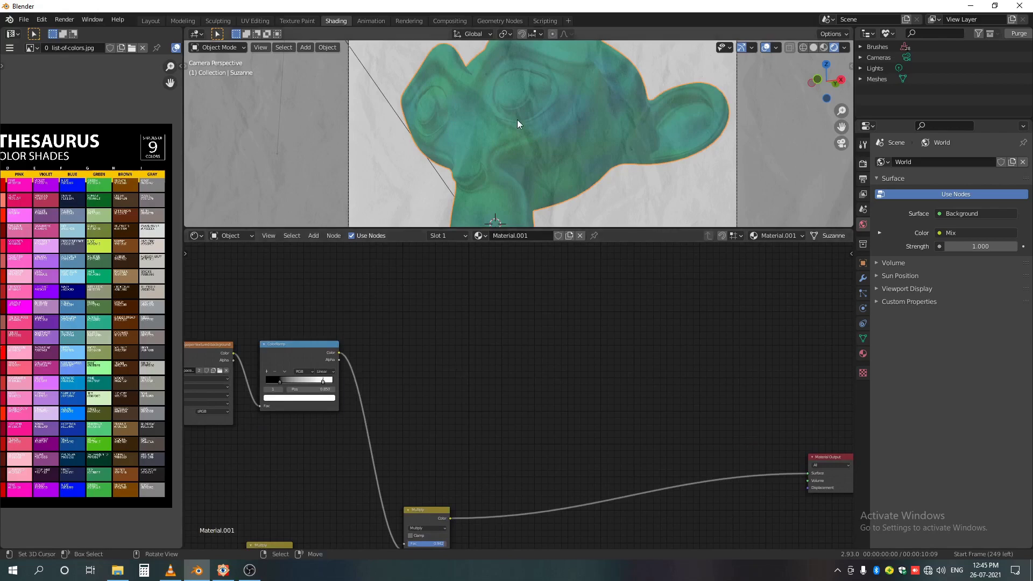
scroll(519, 134, down, 2)
key(shift+a)
click(437, 334)
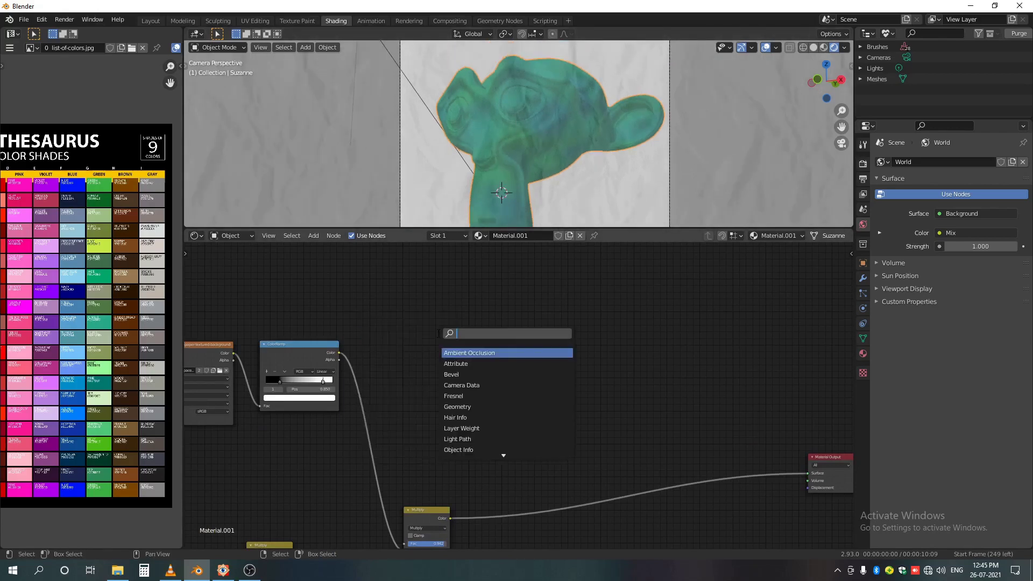
text(fre)
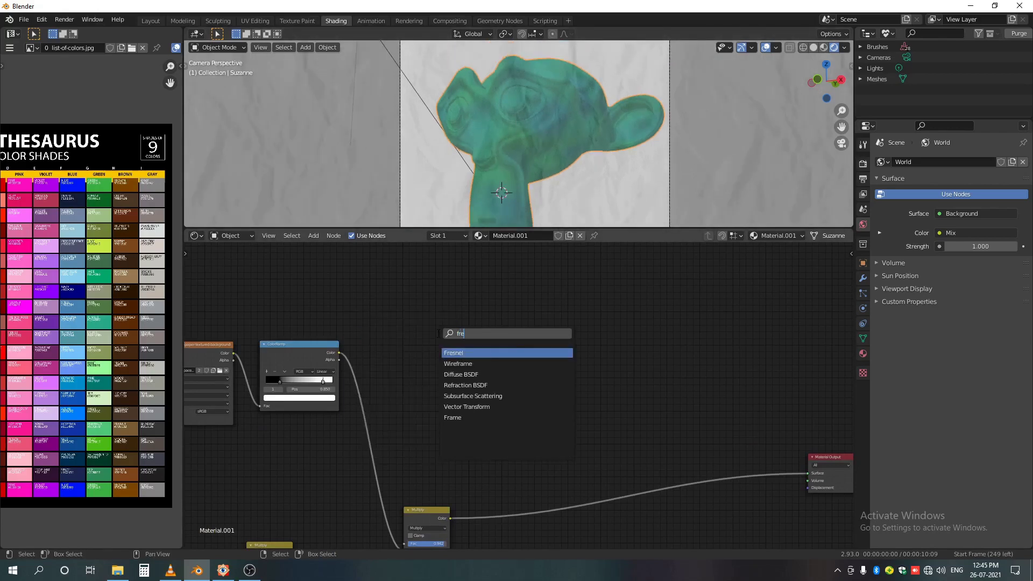
key(Return)
click(415, 304)
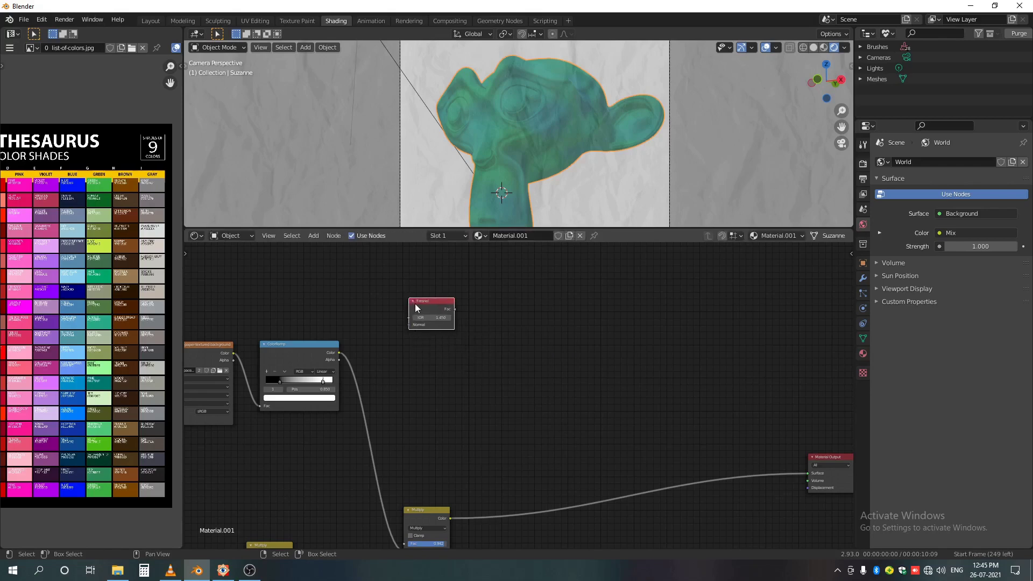
Duplicate the Fresnel node just below the original and set the IOR of both to 0.900
key(shift+d)
click(415, 350)
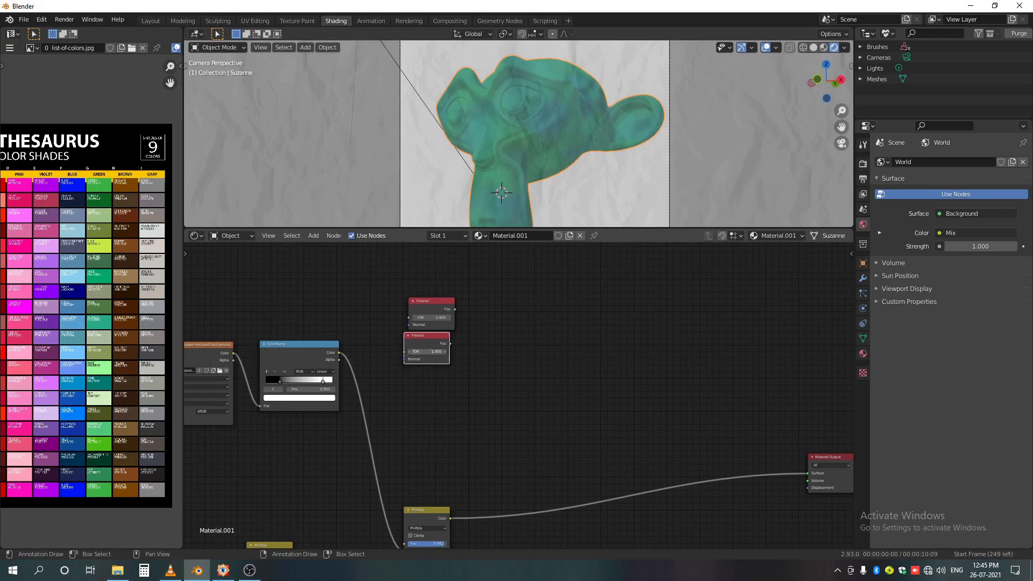
scroll(433, 353, up, 4)
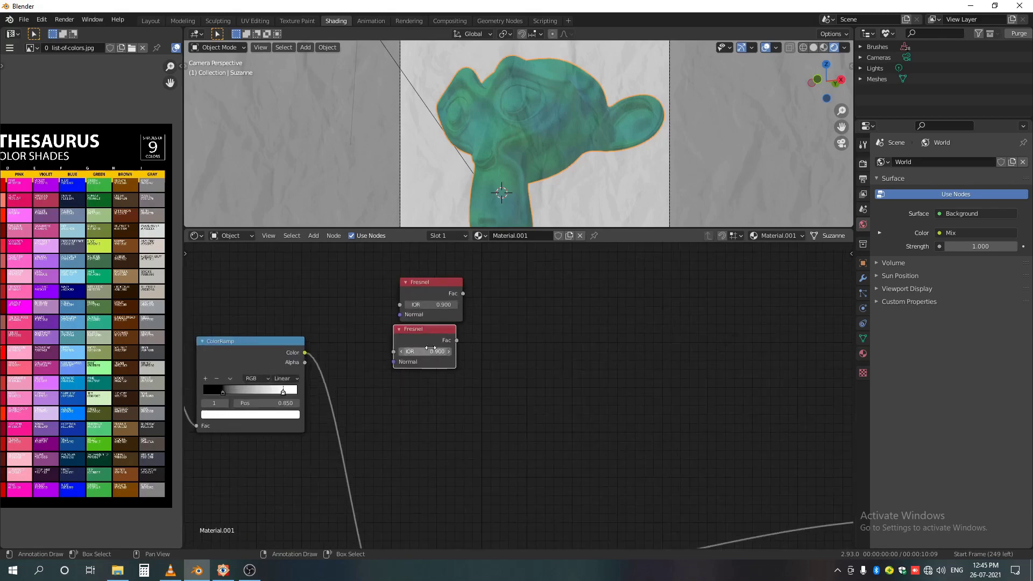
drag(431, 342, 436, 344)
click(508, 309)
Add a MixRGB node beside the two Fresnel nodes and connect their Fac outputs to its Color1 and Color2
scroll(508, 313, down, 1)
key(shift+a)
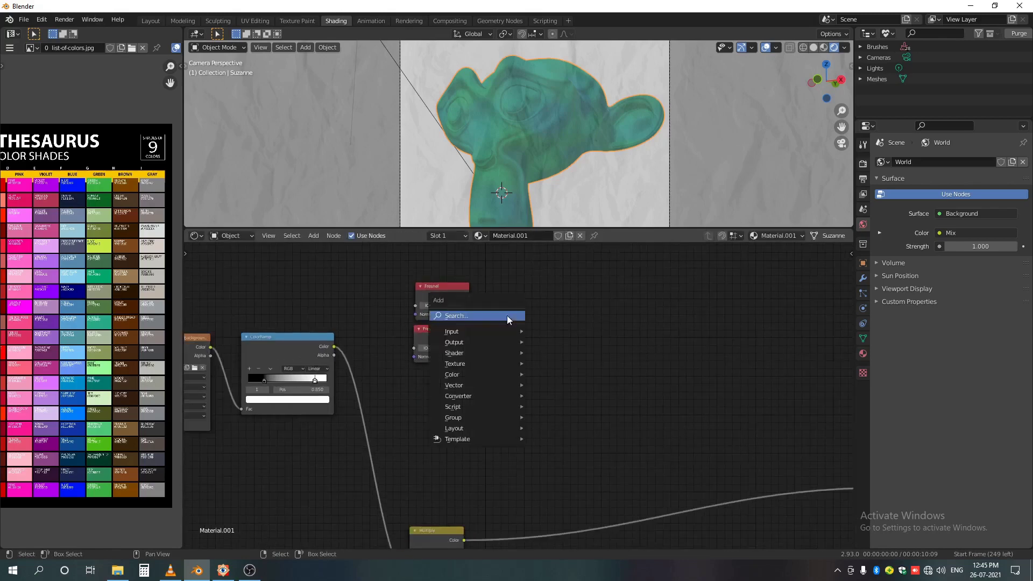
text(mmi)
key(BackSpace)
key(BackSpace)
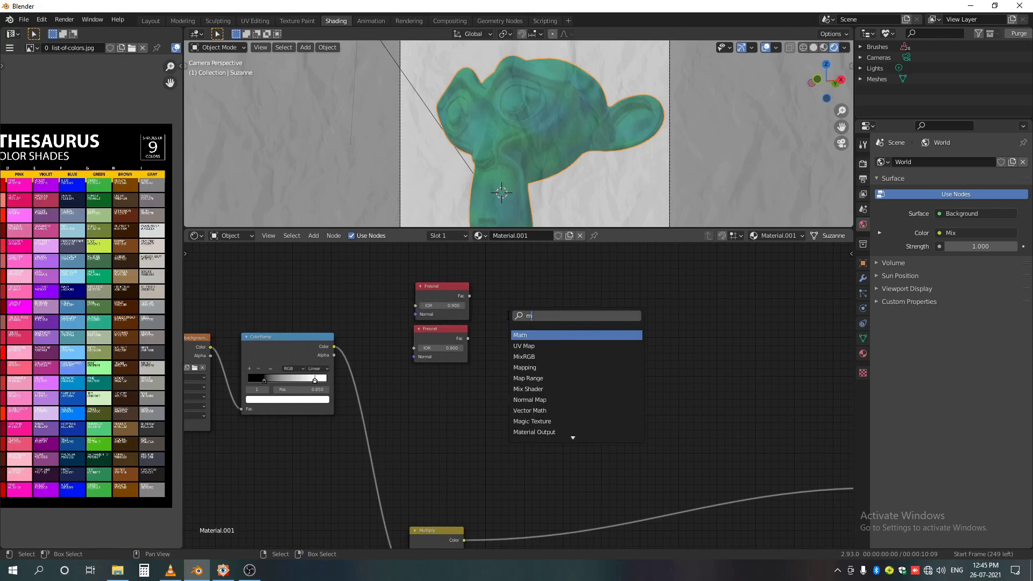
text(ix)
key(Return)
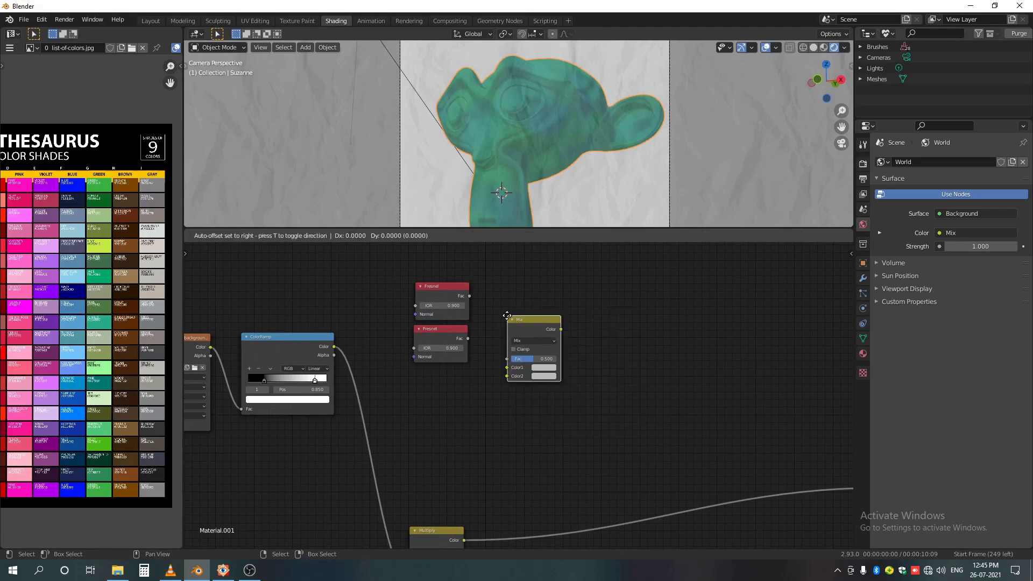
click(493, 287)
drag(470, 296, 493, 347)
scroll(506, 387, down, 3)
scroll(486, 399, up, 1)
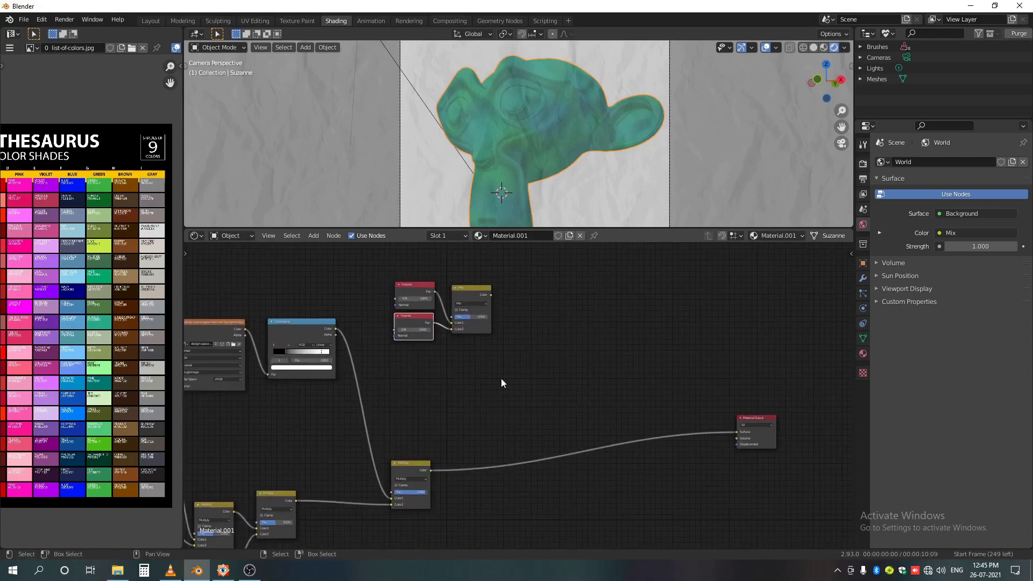
key(shift+a)
click(502, 379)
key(Escape)
Duplicate the paper texture's Multiply node and insert the copy into its link to the Material Output
click(409, 472)
key(shift+d)
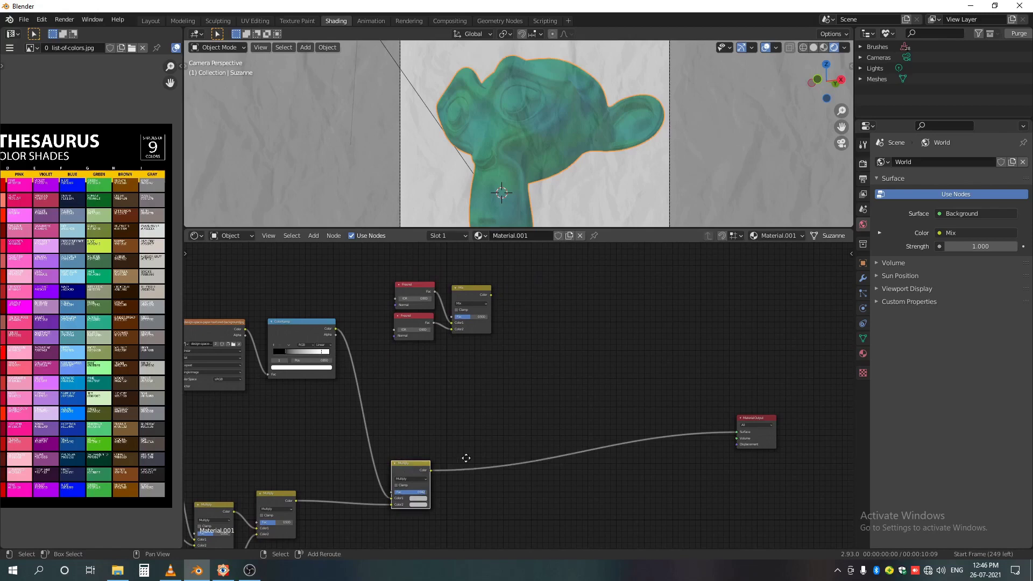
key(shift+d)
click(539, 481)
scroll(529, 438, up, 2)
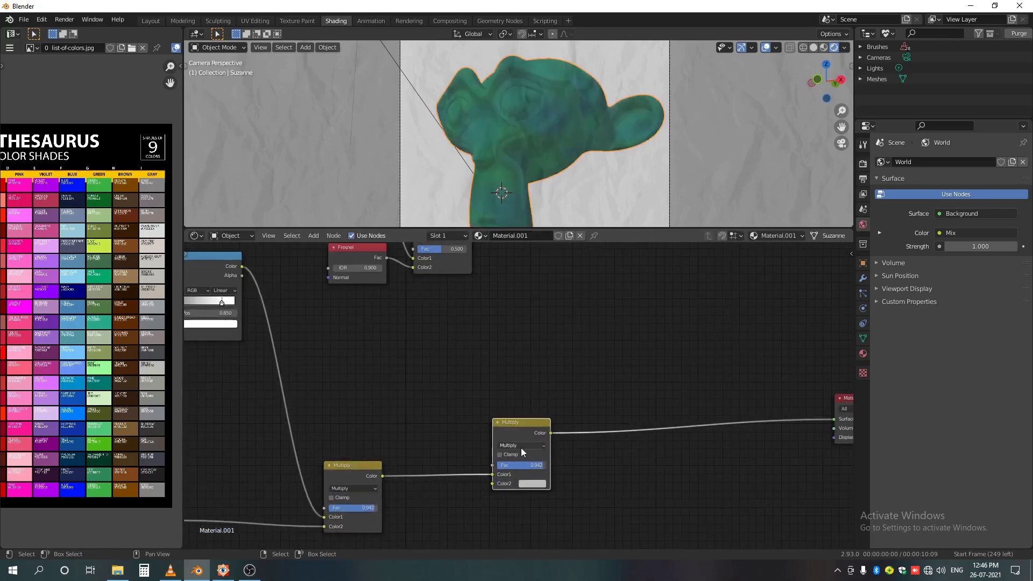
scroll(517, 455, up, 1)
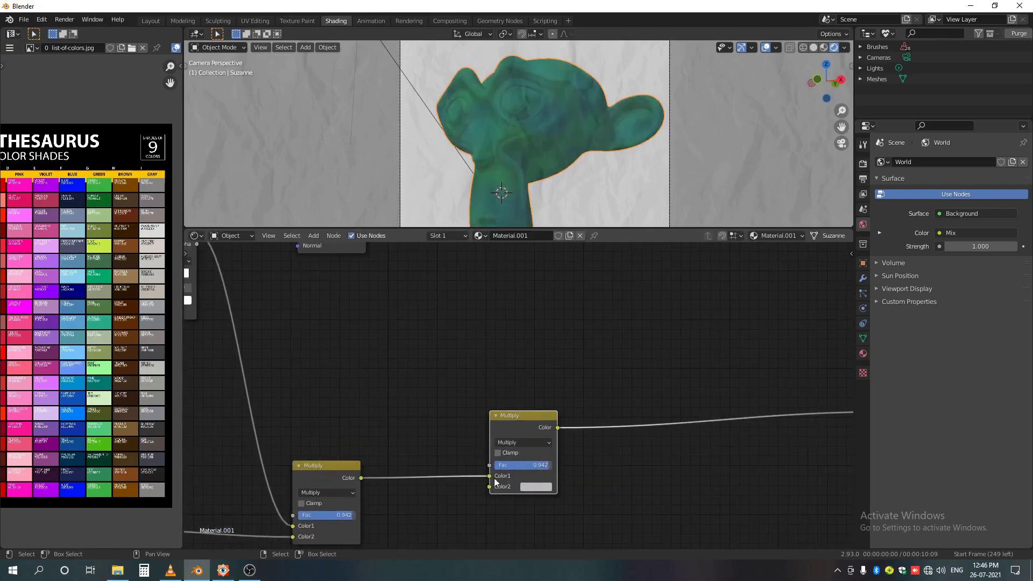
Set the new Multiply node's Fac to 0.5, then connect the Fresnel Mix node's Color output to that Fac input
scroll(547, 493, down, 2)
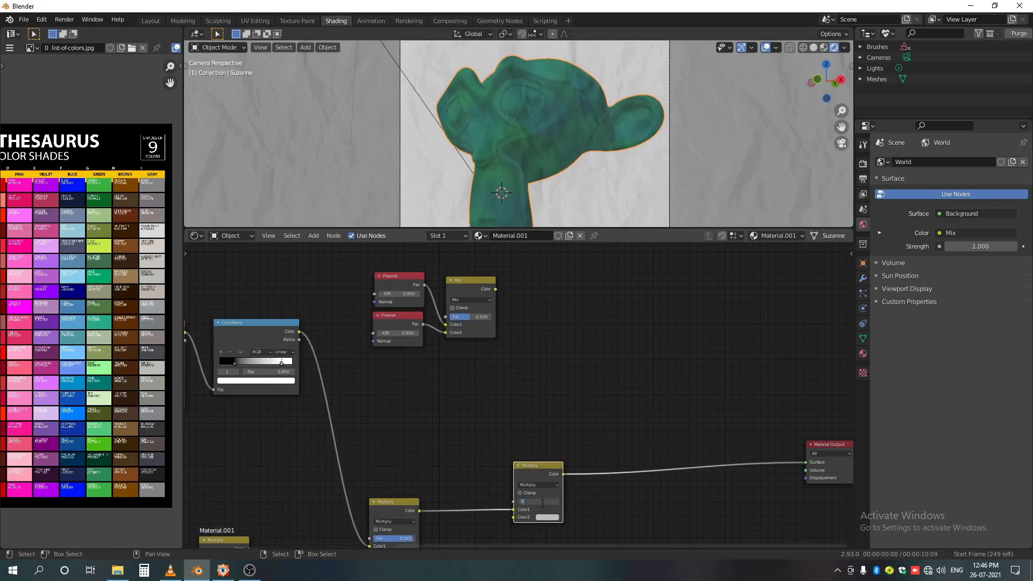
click(543, 503)
text(.5)
key(Return)
drag(495, 289, 513, 502)
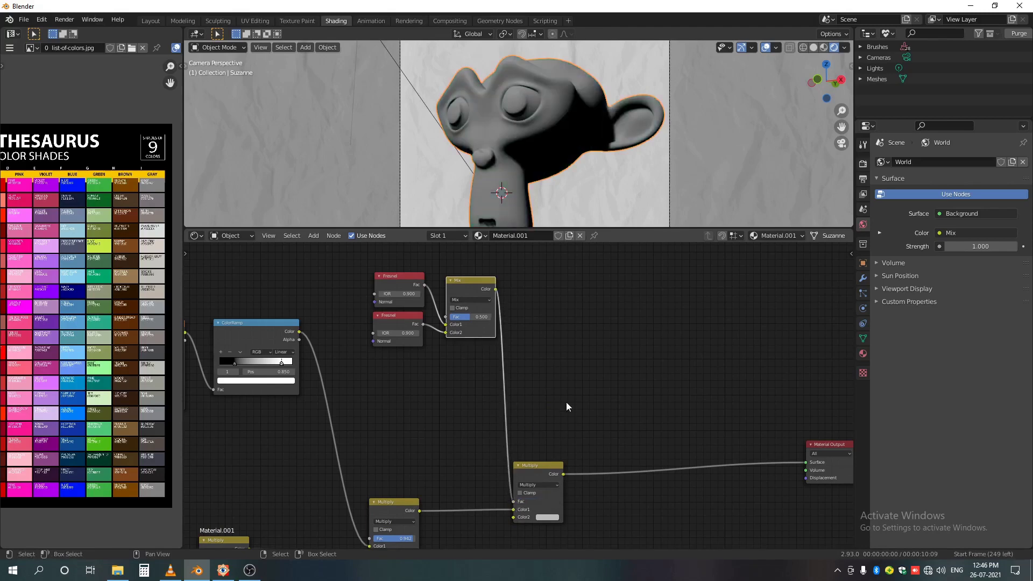
Set the Fac of the Mix node combining the two Fresnel nodes to 0.675
scroll(519, 154, up, 5)
scroll(477, 302, up, 2)
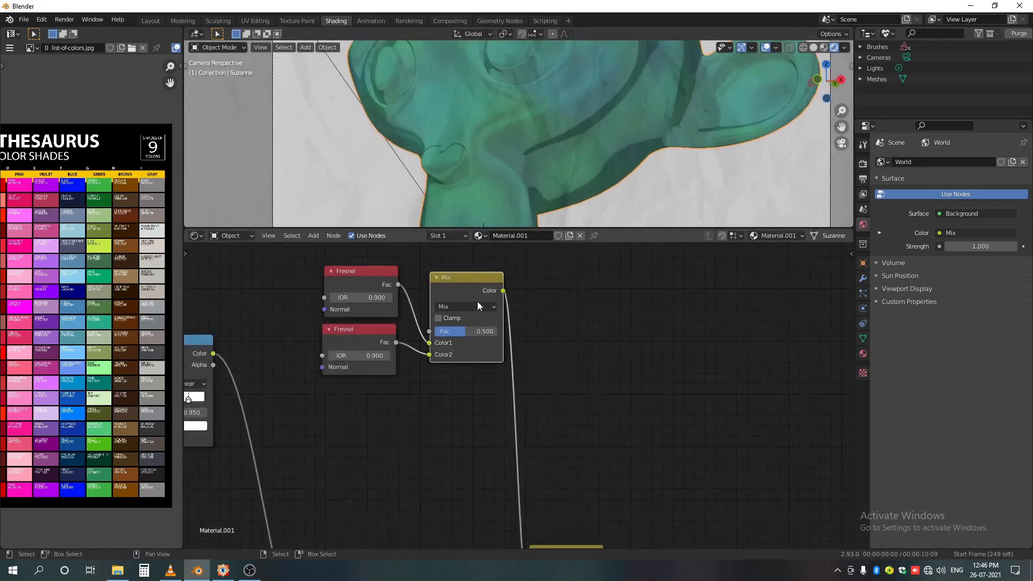
scroll(477, 303, up, 2)
middle_drag(476, 355, 473, 413)
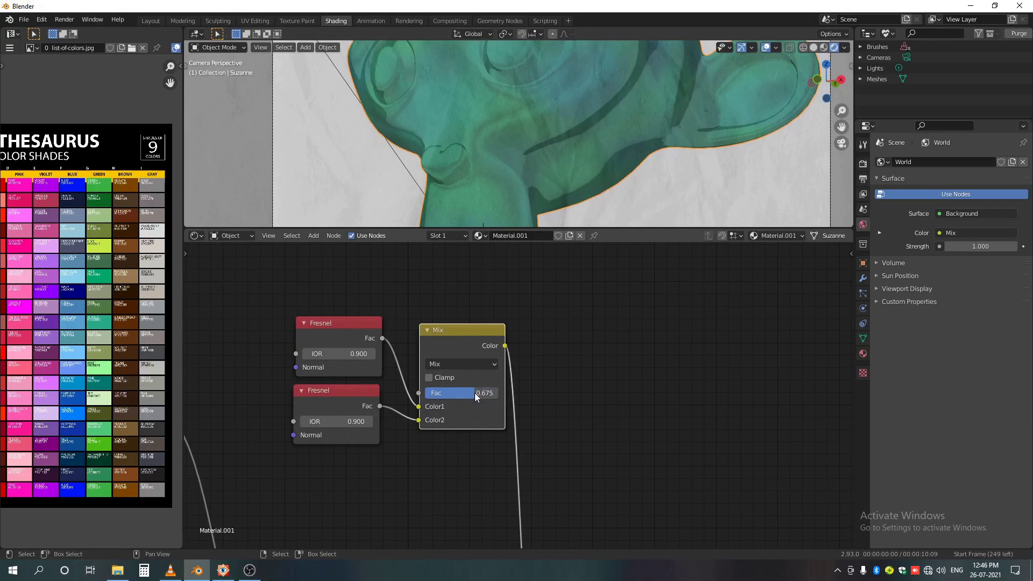
scroll(508, 86, down, 3)
middle_drag(509, 86, 573, 127)
scroll(572, 127, up, 3)
key(KP_0)
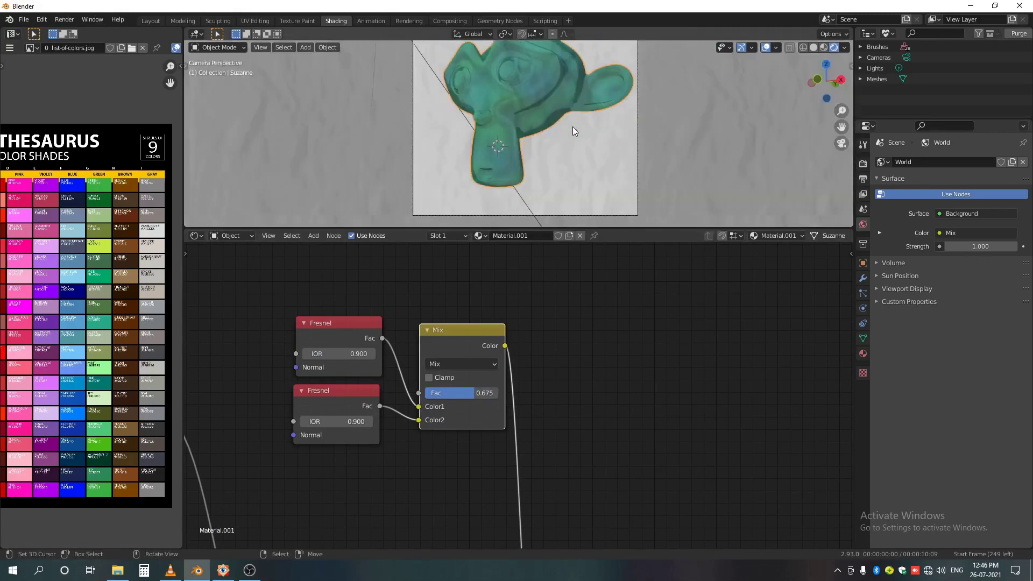
In Edit Mode, move Suzanne's UVs onto a light violet swatch of the color palette, and return to Object Mode
scroll(573, 127, down, 2)
key(Tab)
scroll(134, 330, up, 4)
scroll(131, 334, down, 3)
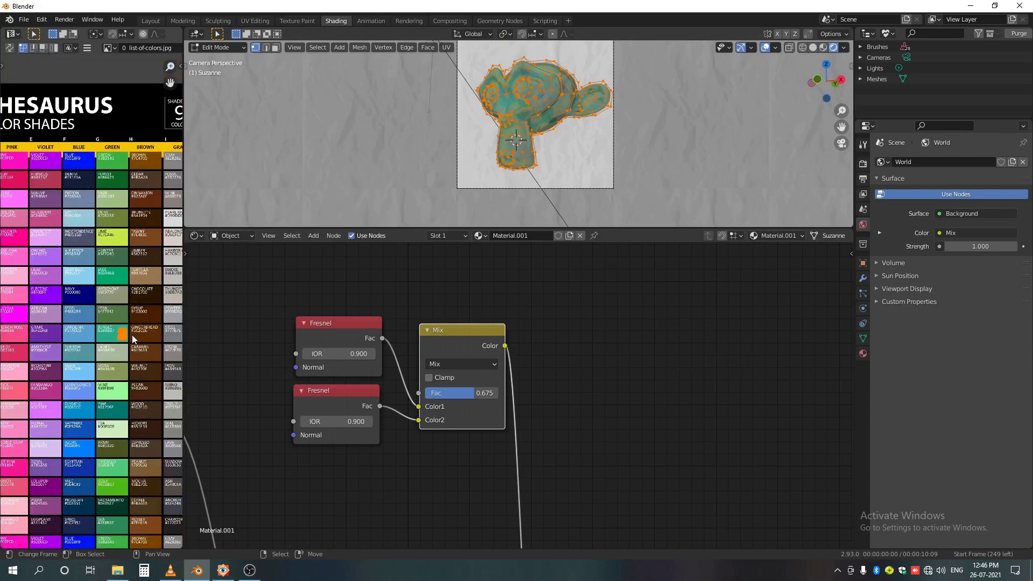
key(g)
click(64, 275)
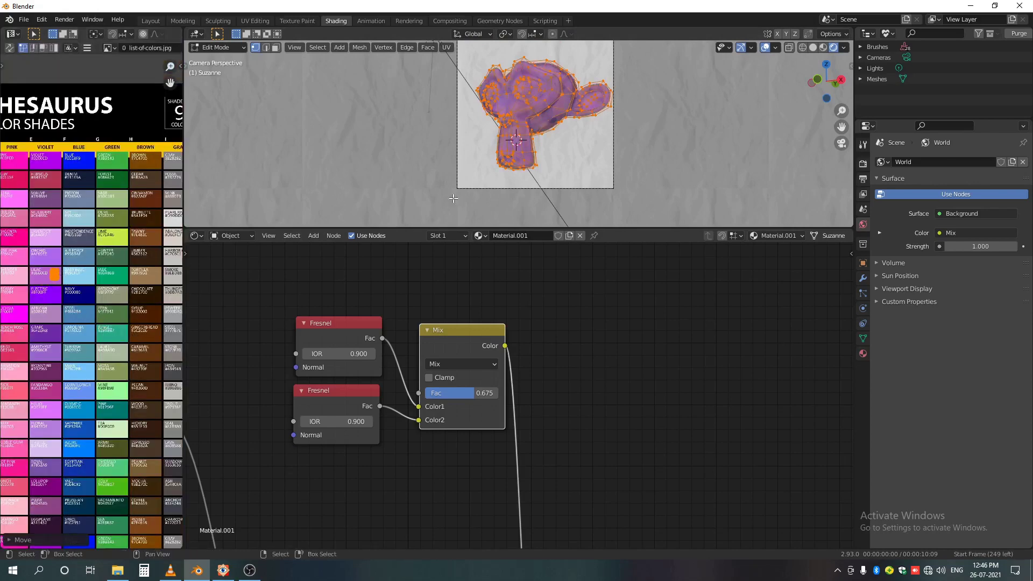
key(Tab)
Slightly lower the Fac of the Multiply node that blends in the paper texture
scroll(573, 111, up, 3)
middle_drag(568, 468, 536, 467)
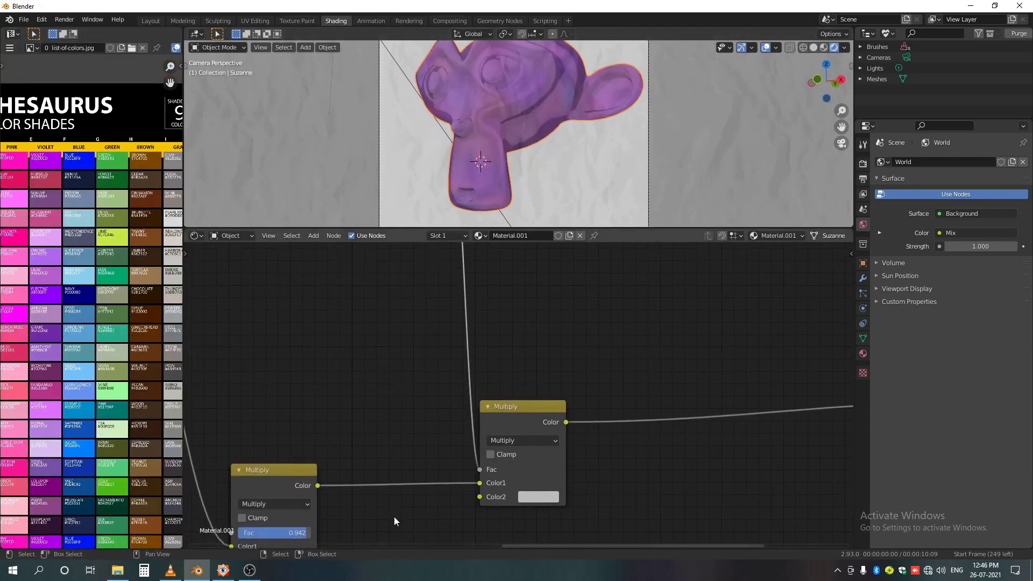
middle_drag(395, 521, 483, 461)
mouse_move(395, 472)
mouse_down()
mouse_move(381, 472)
mouse_move(391, 472)
mouse_up()
Examine the complete node tree and inspect the shaded Suzanne head from another angle
scroll(499, 409, down, 8)
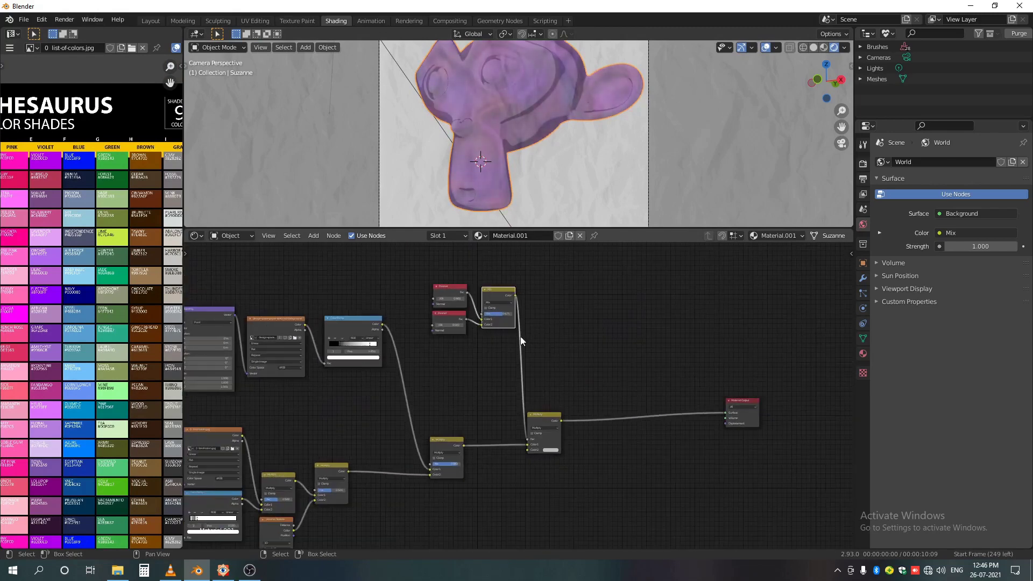
shift+scroll(487, 387, up, 2)
ctrl+scroll(492, 389, left, 2)
middle_drag(504, 379, 534, 395)
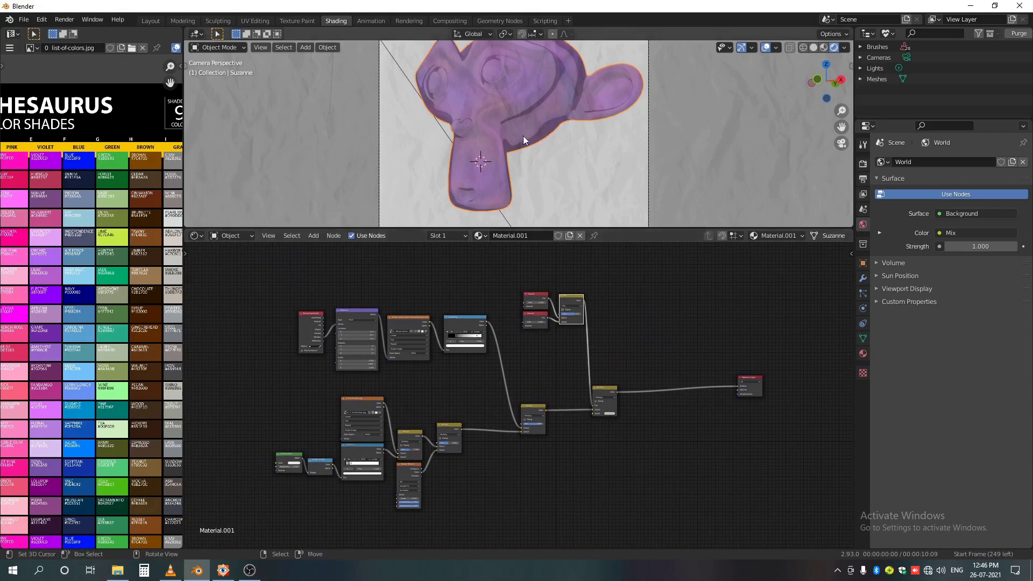
middle_drag(523, 136, 481, 143)
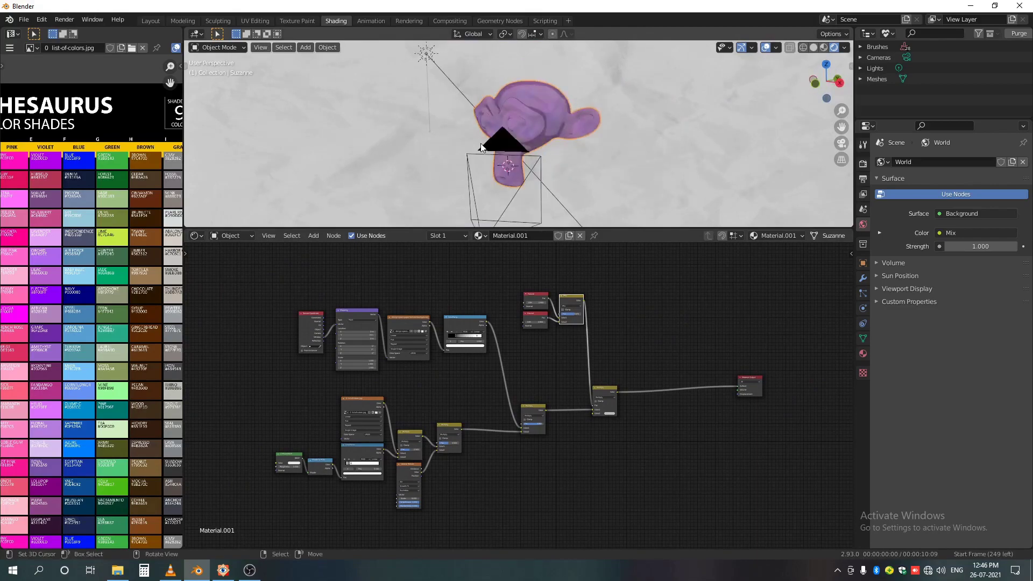
key(KP_0)
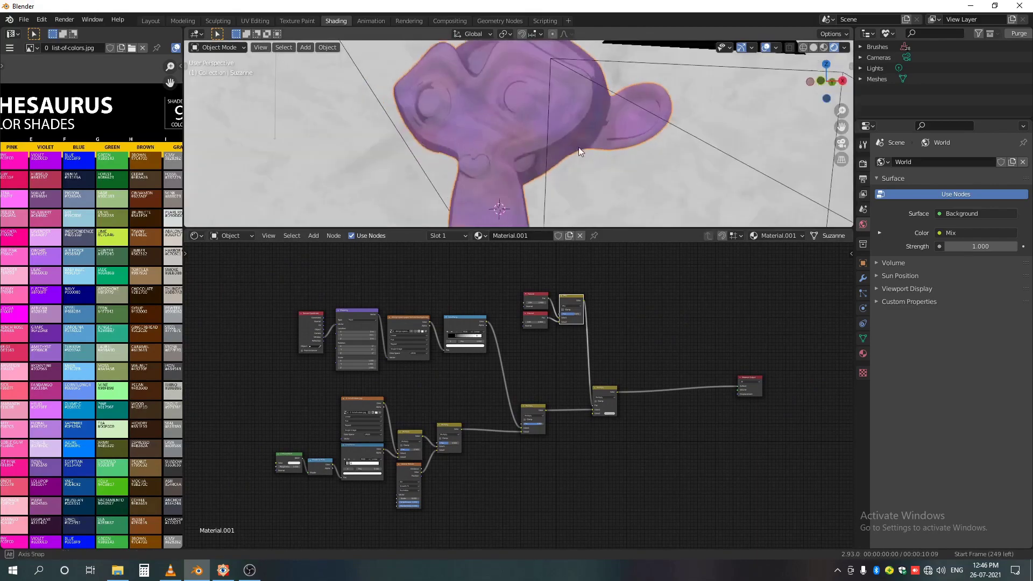